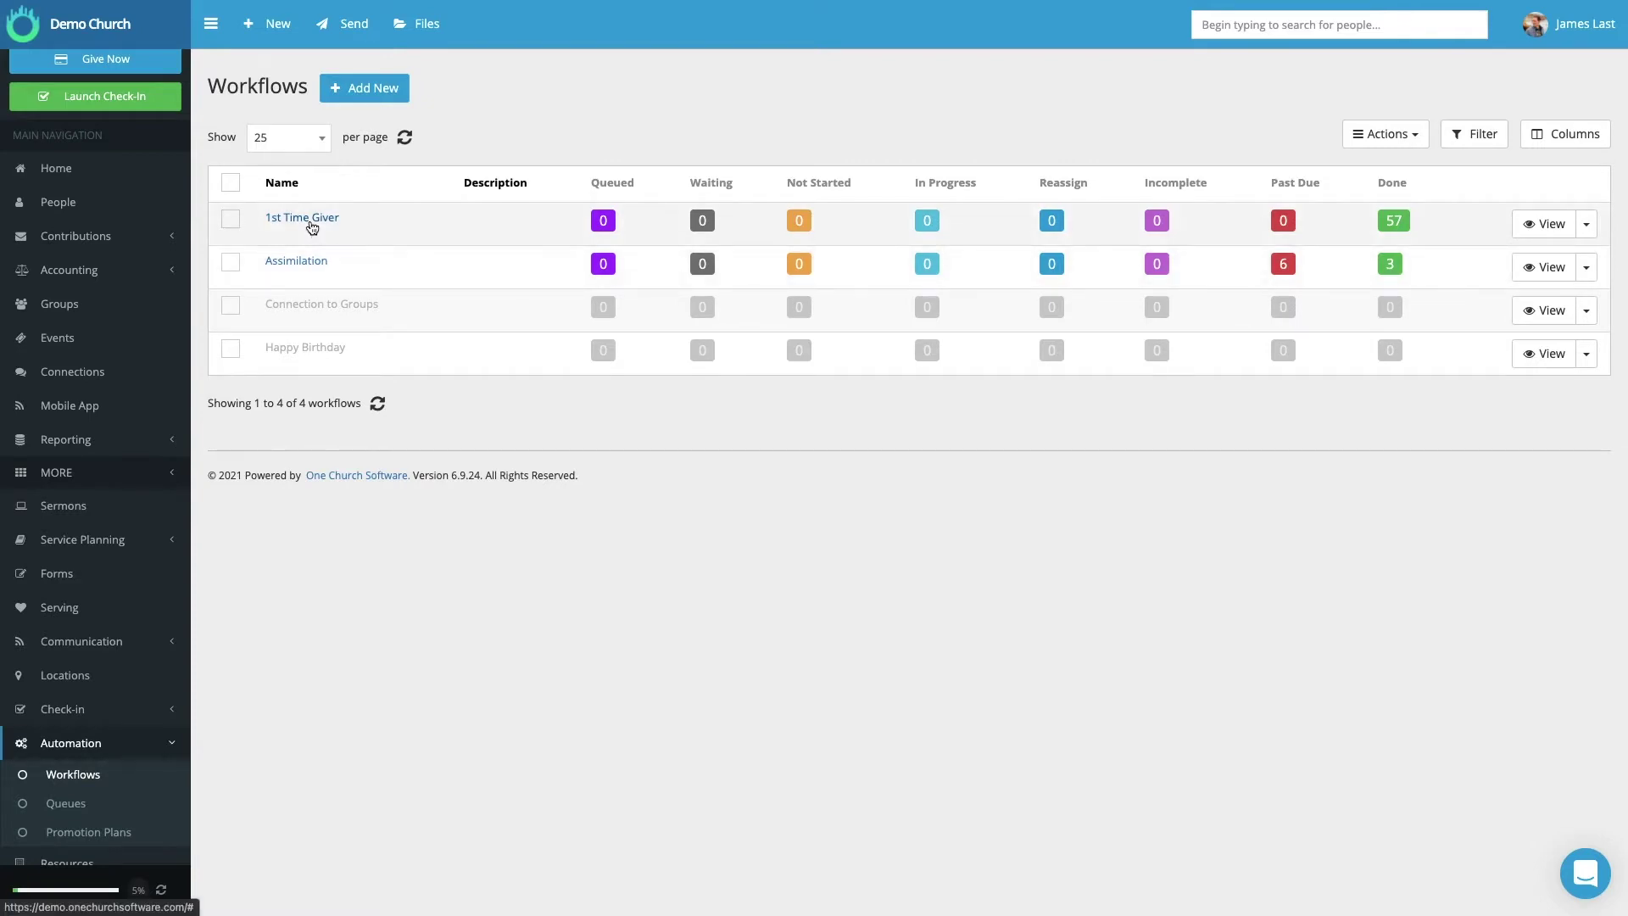
- Look over the workflow queues and the Promotion KidsMin group promotion plan, then return to workflows
left_click(80, 806)
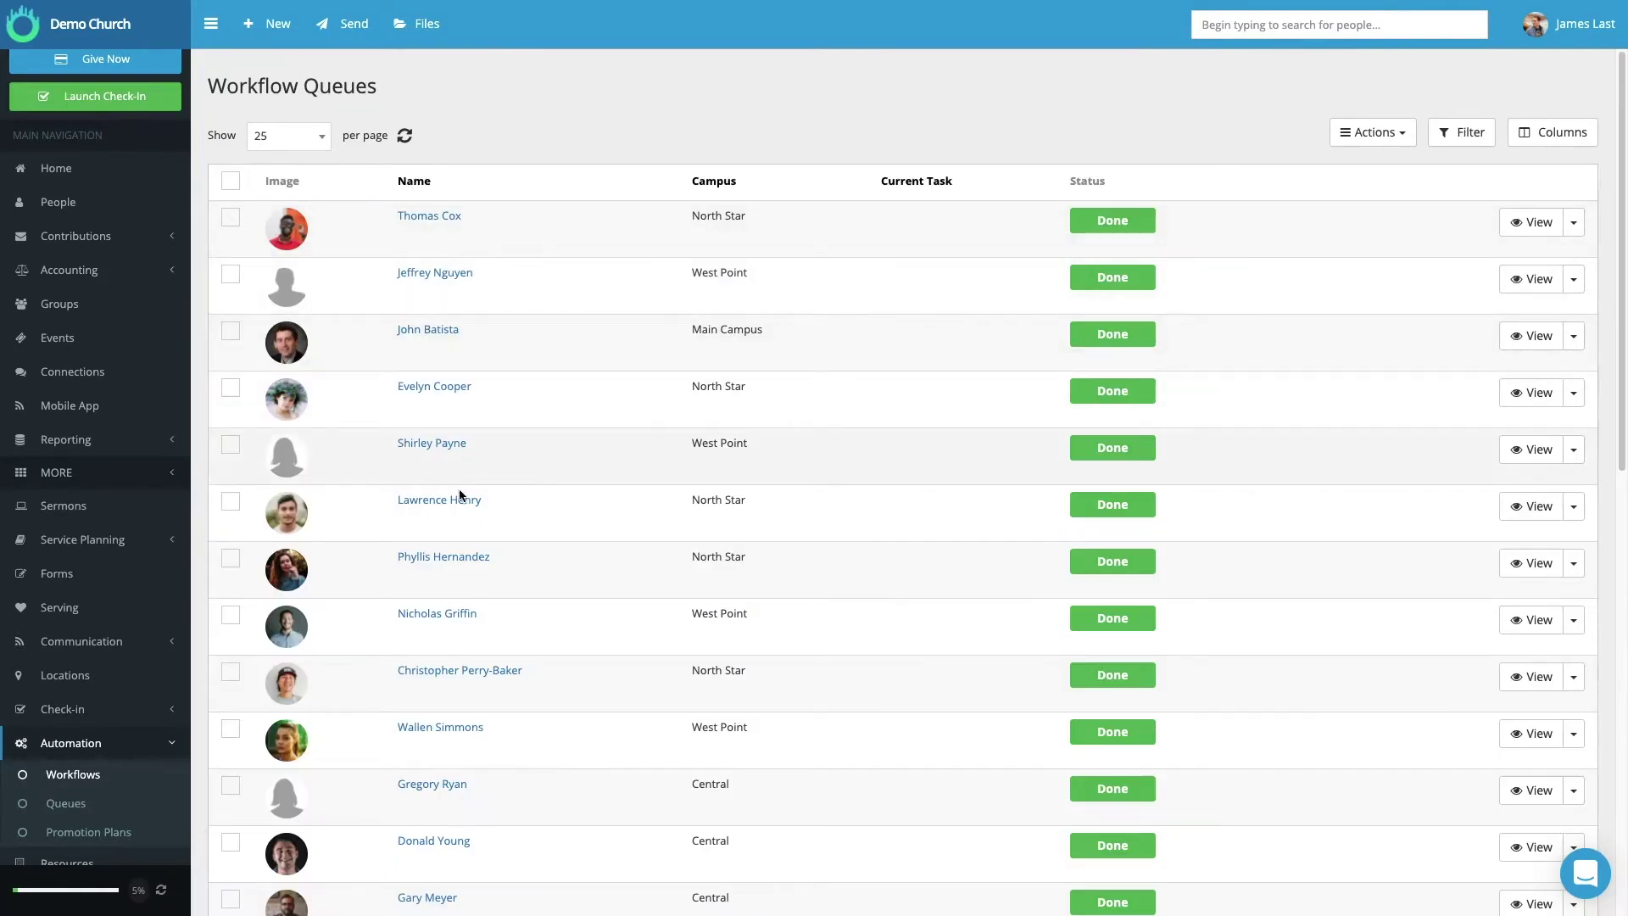
left_click(94, 835)
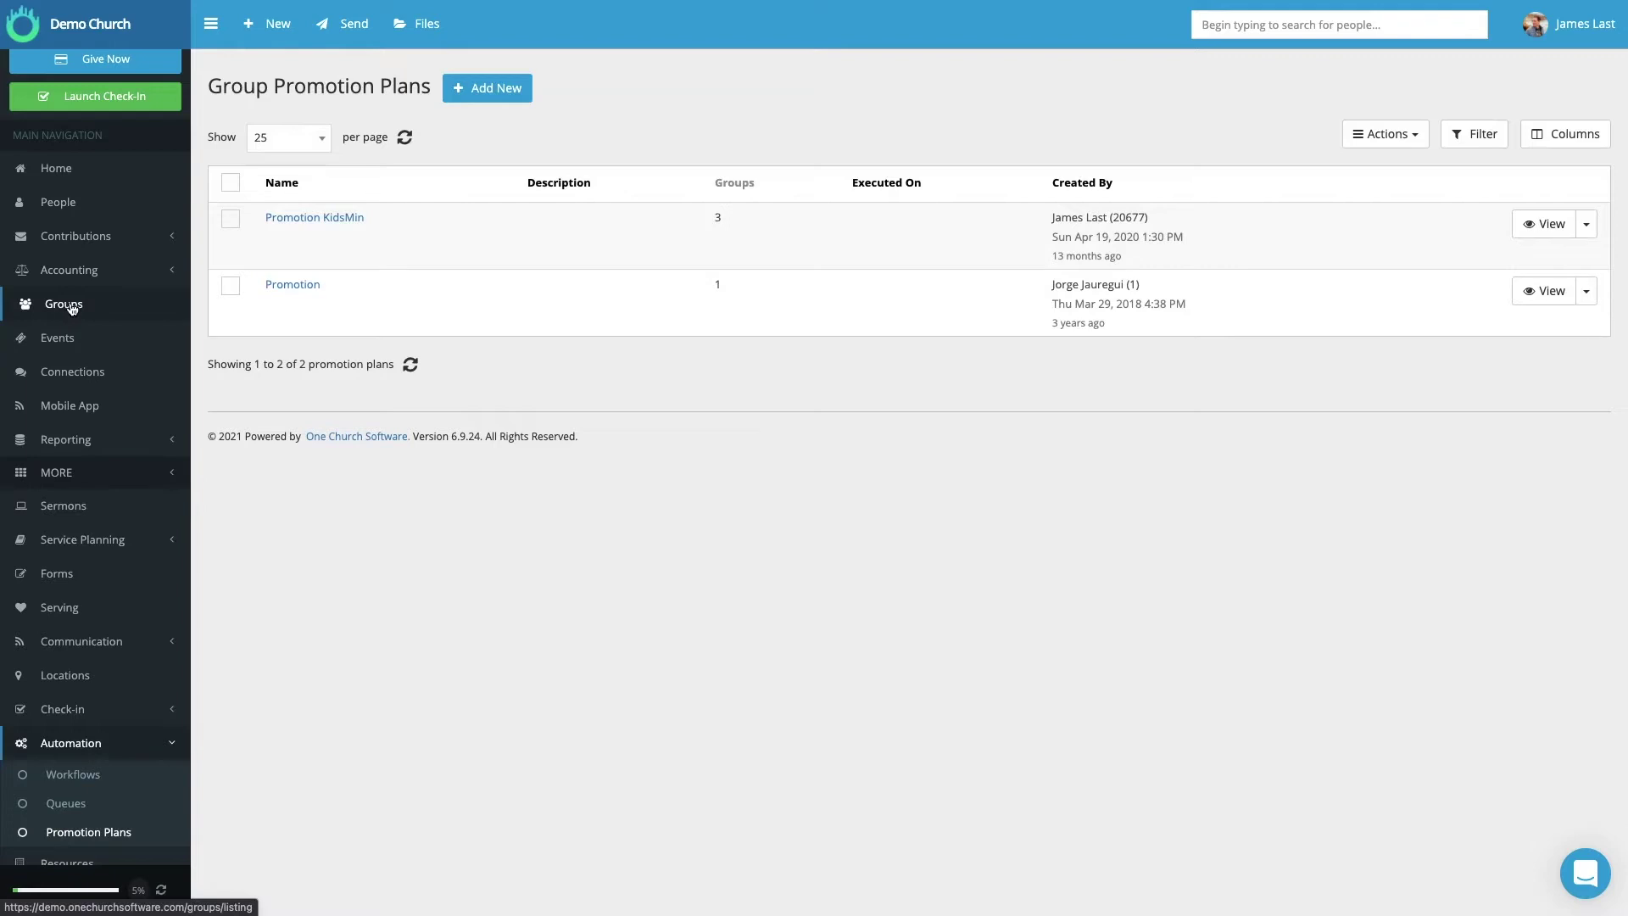
left_click(334, 222)
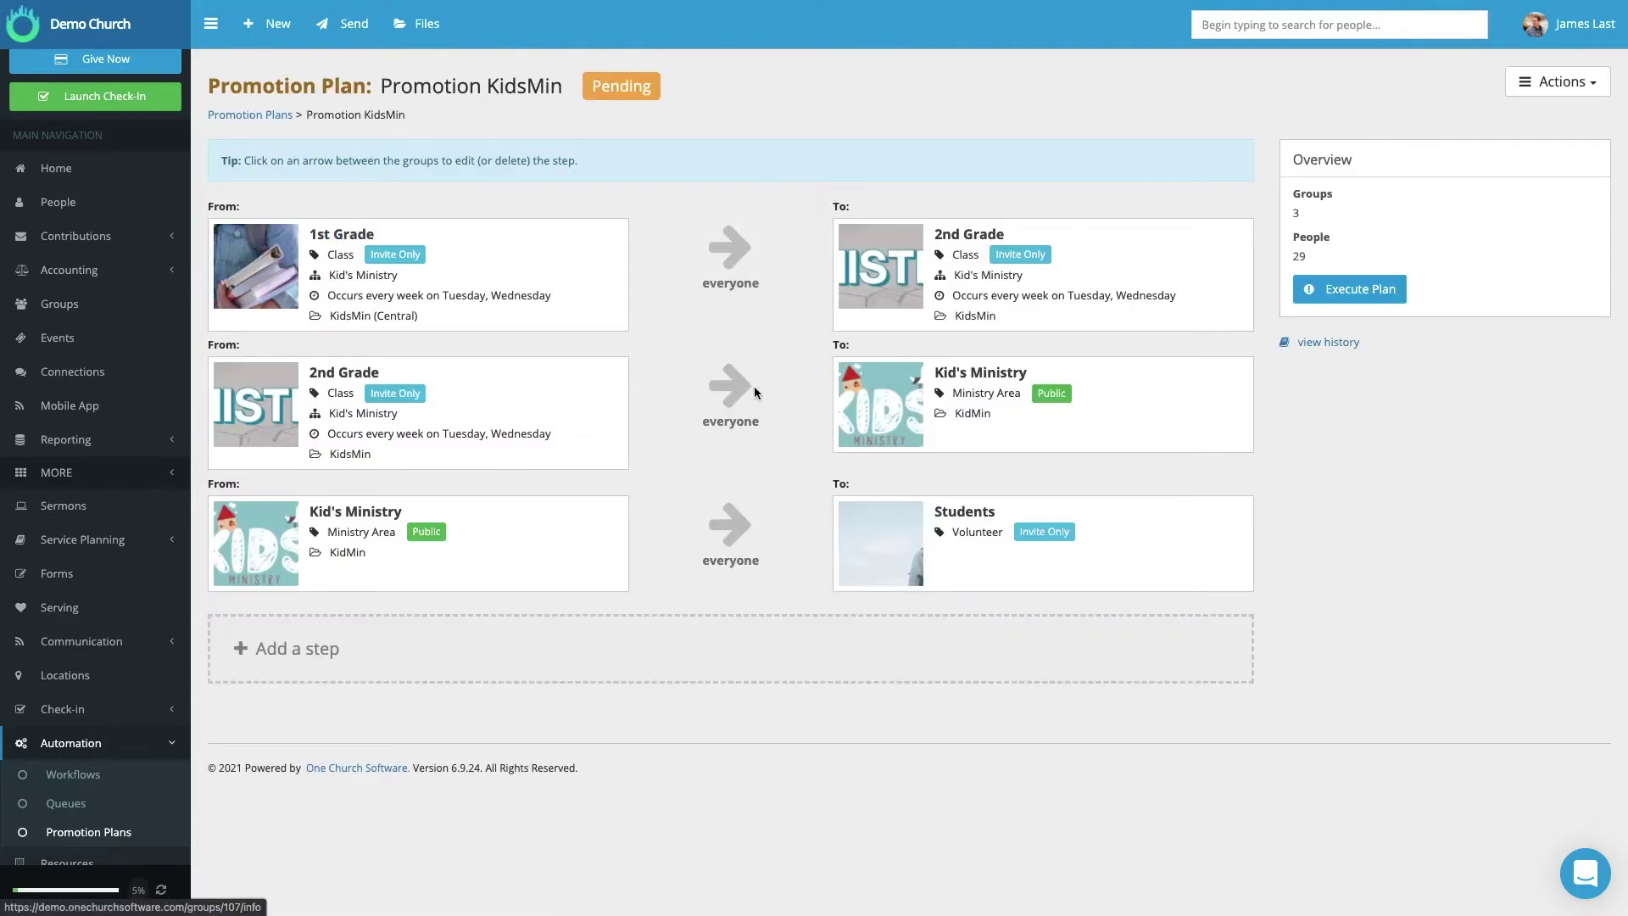
left_click(77, 777)
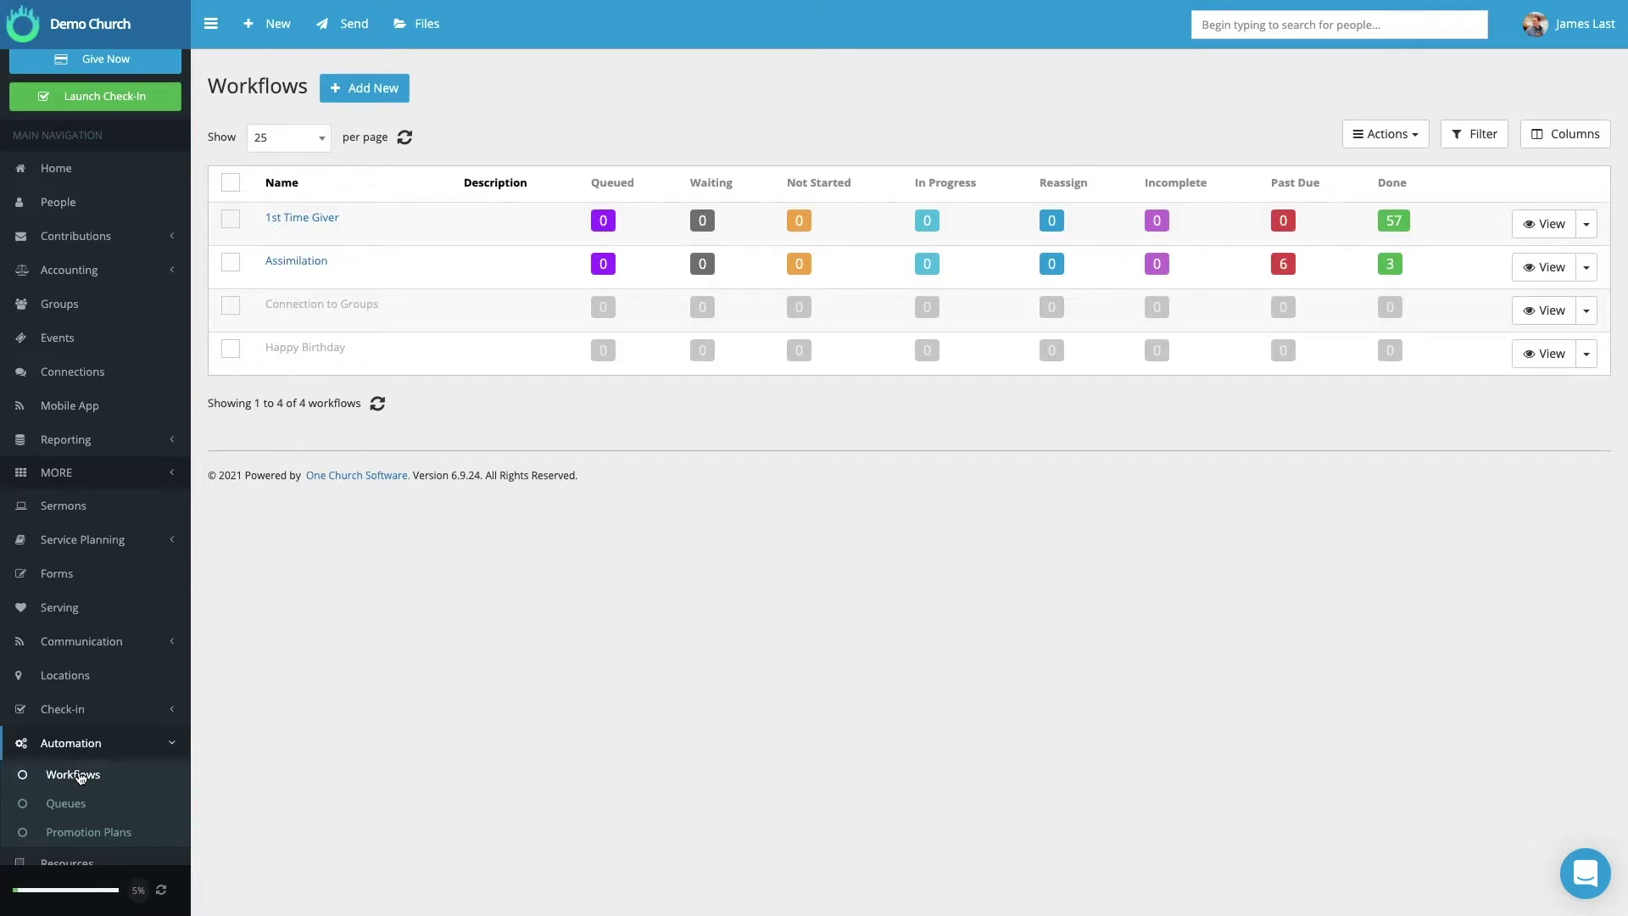
- Open Assimilation's First Time Guest process, check the addable task types, and view Send Email
left_click(310, 264)
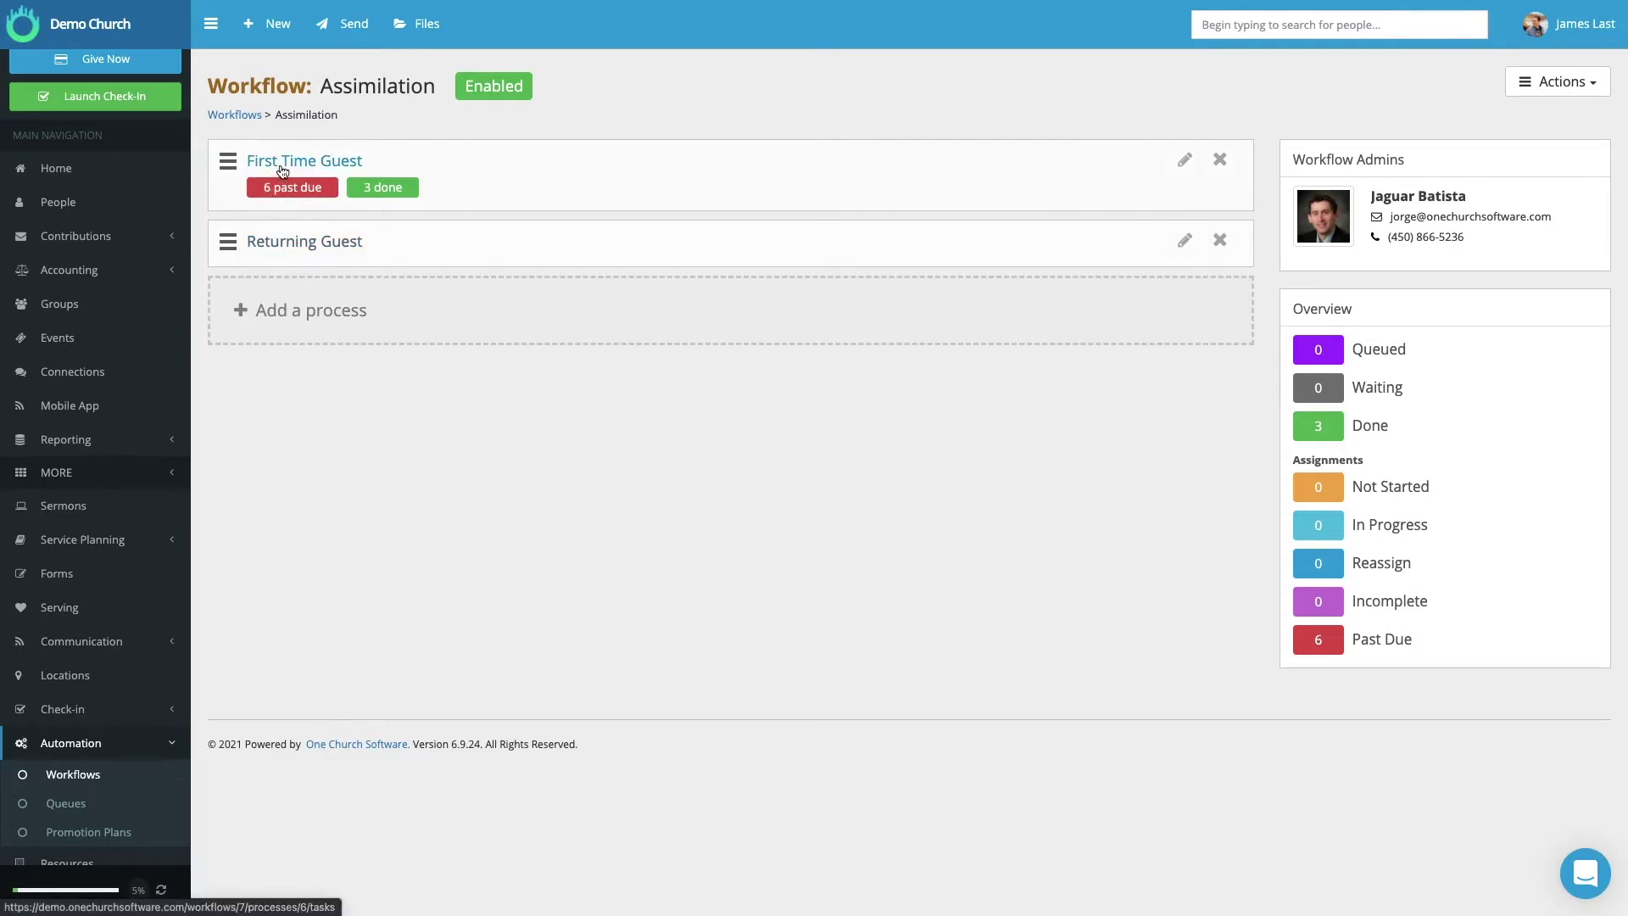
left_click(284, 169)
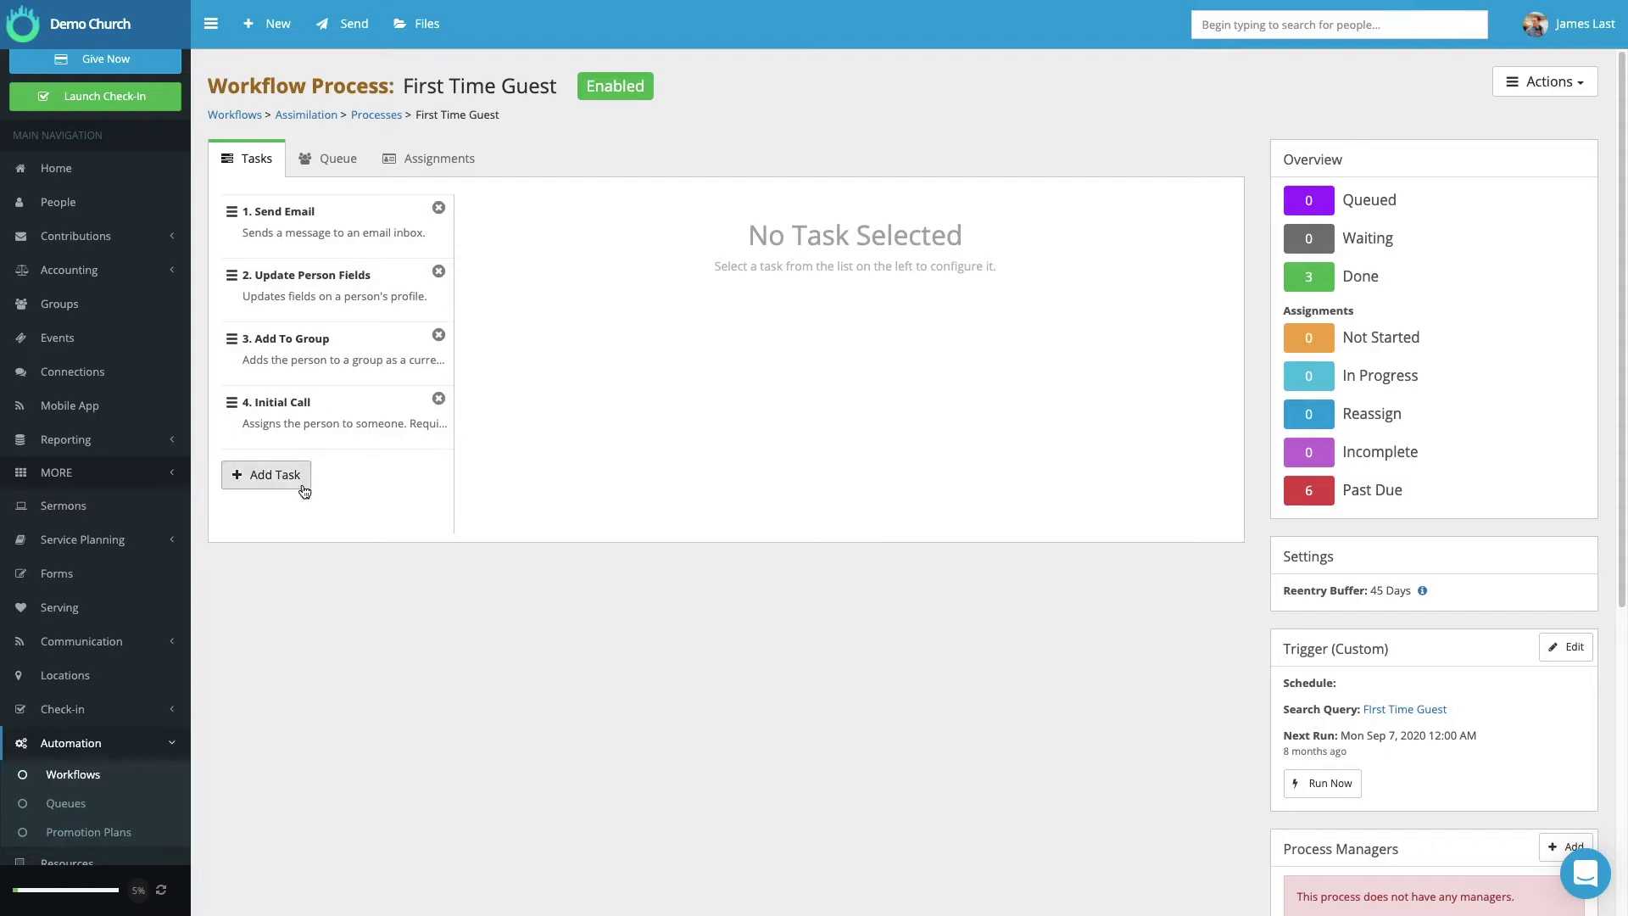
left_click(270, 488)
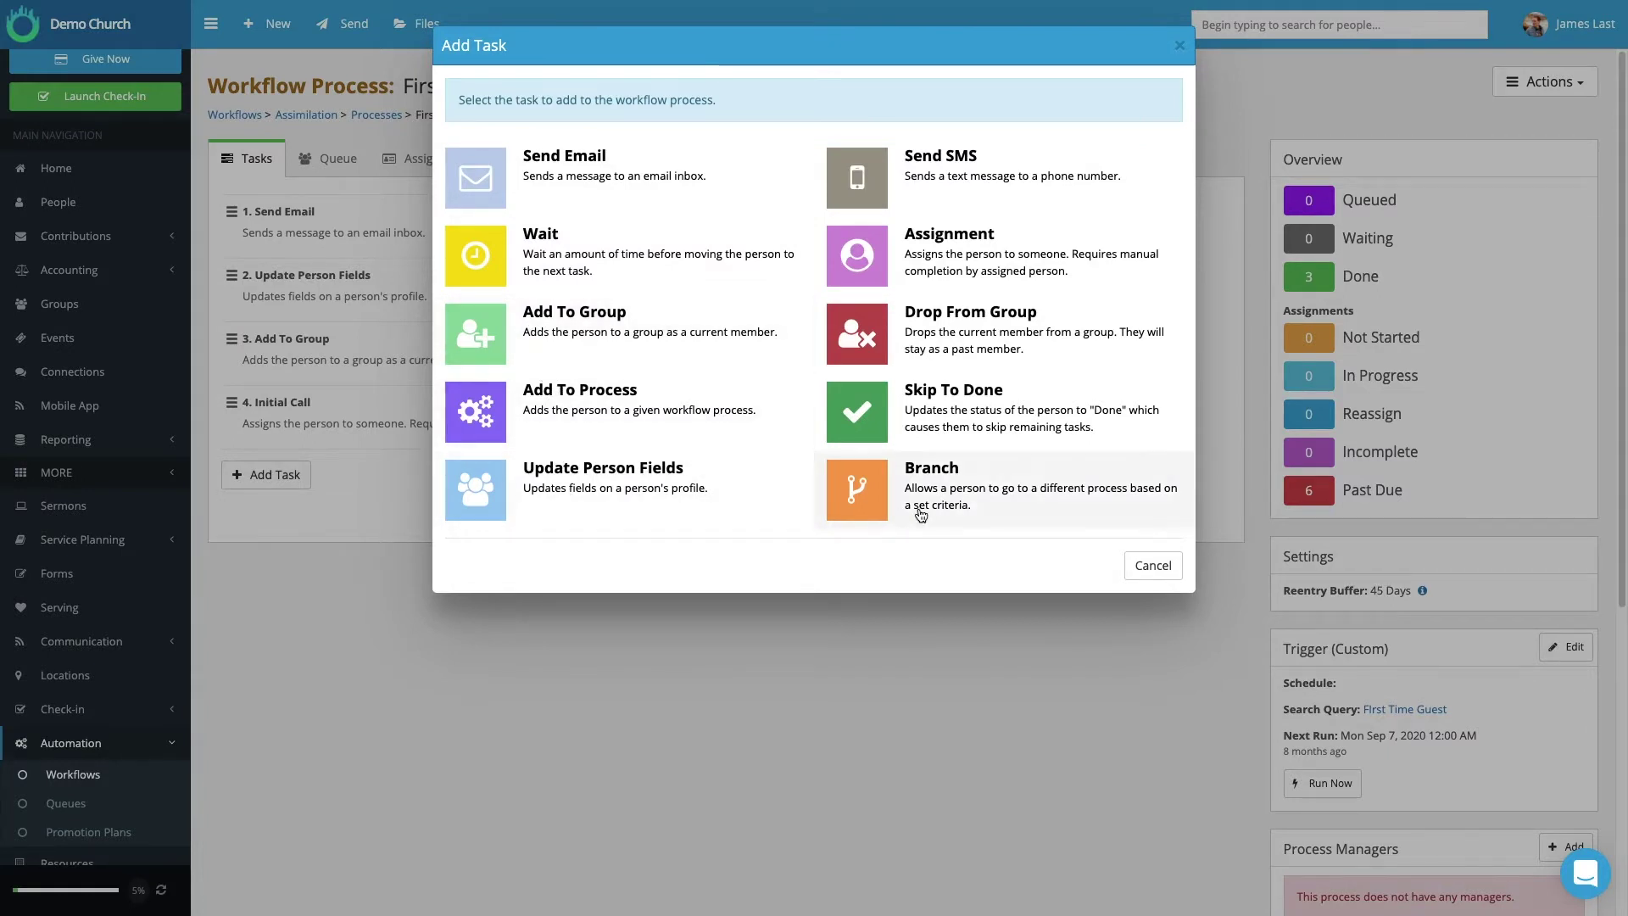
left_click(1153, 566)
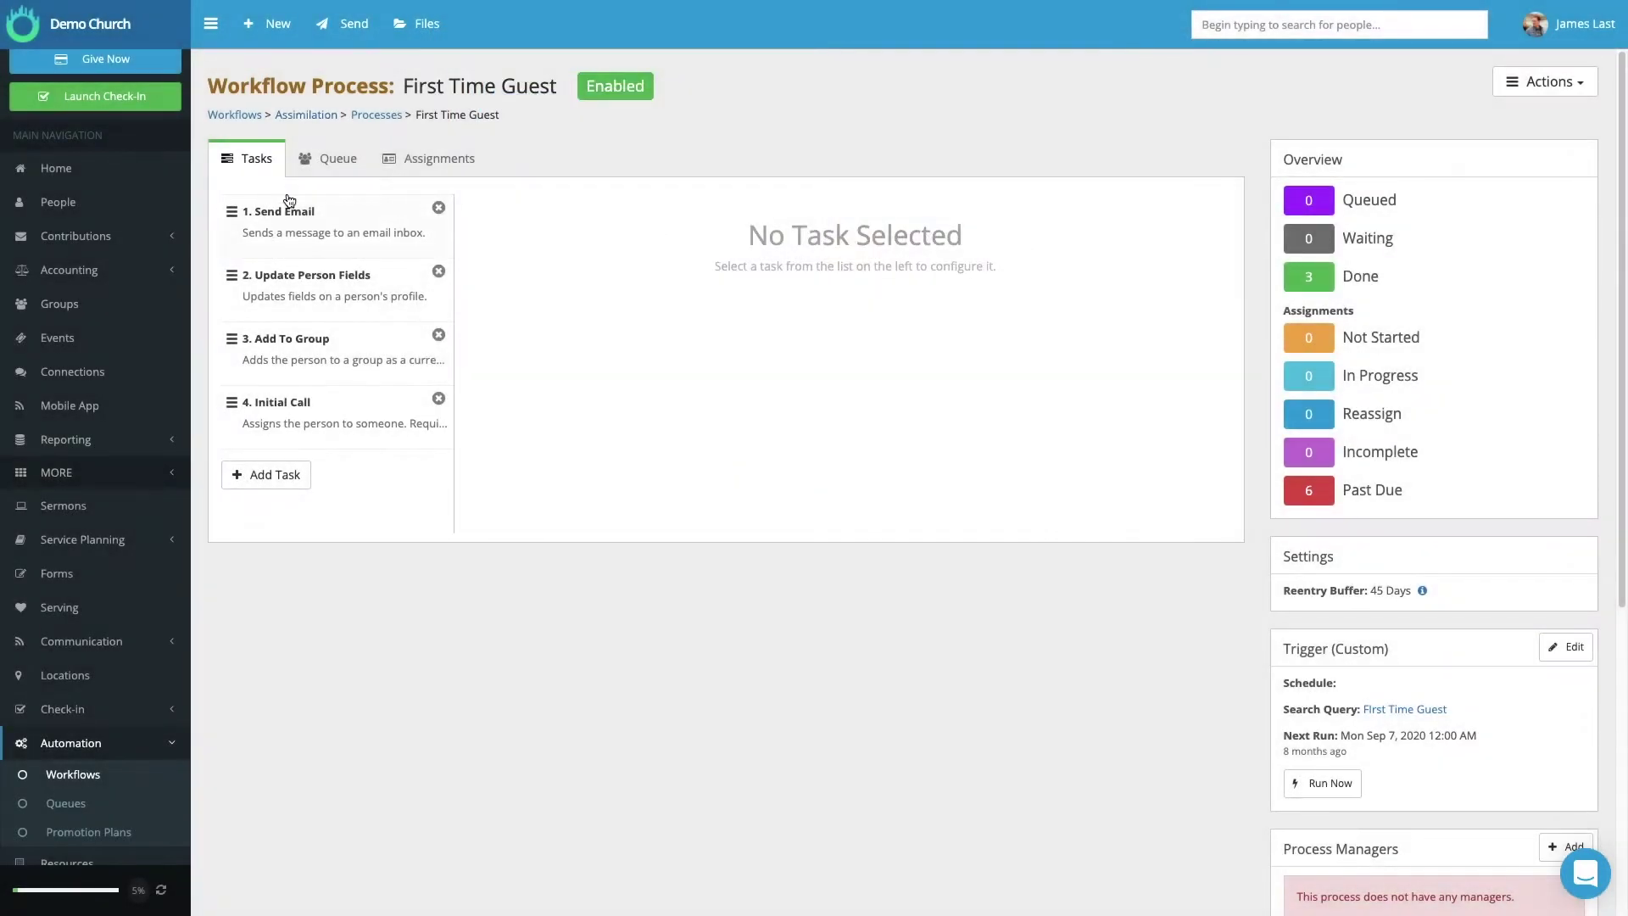
left_click(324, 222)
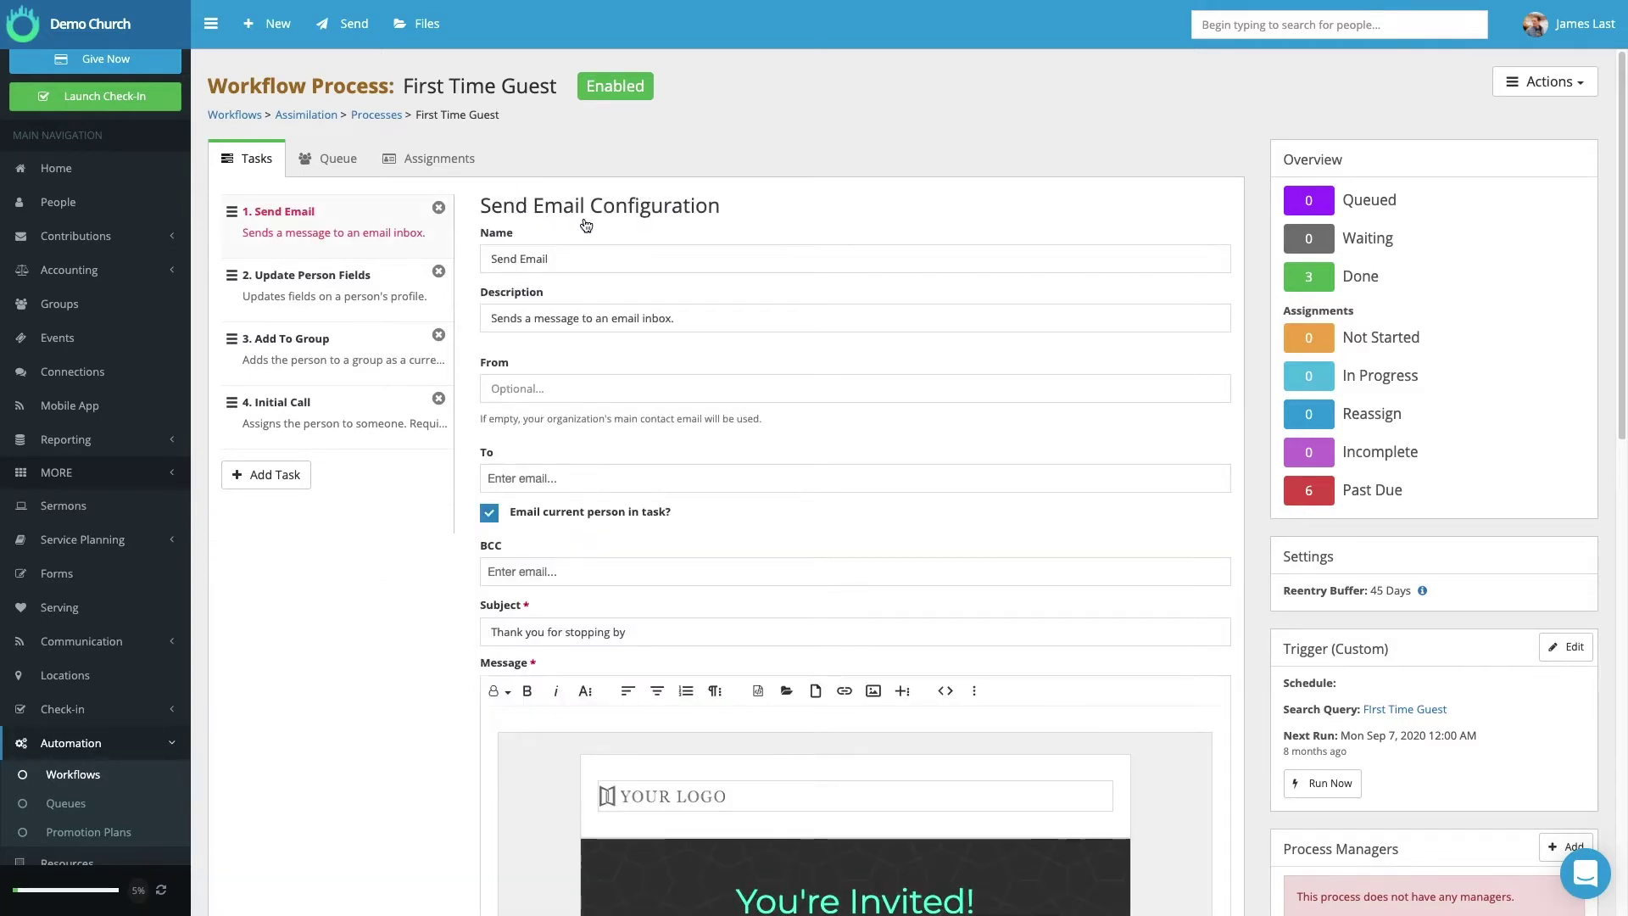
- Review the Update Person Fields, Add To Group and Initial Call task settings in turn
scroll(618, 231, "down", 1)
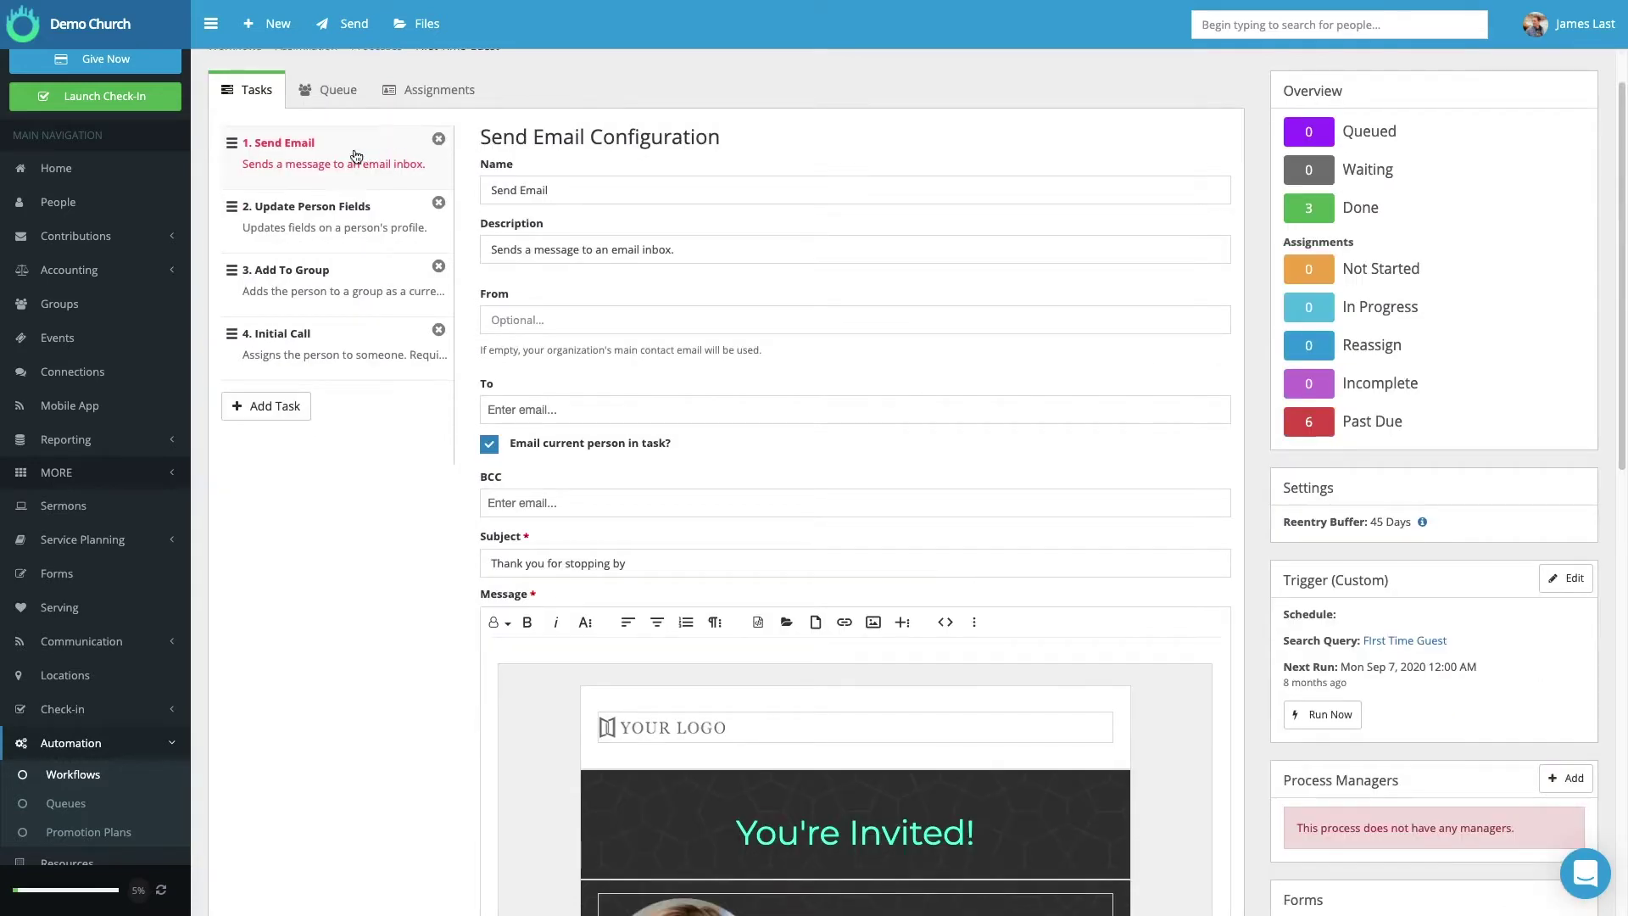
left_click(296, 227)
scroll(644, 361, "down", 1)
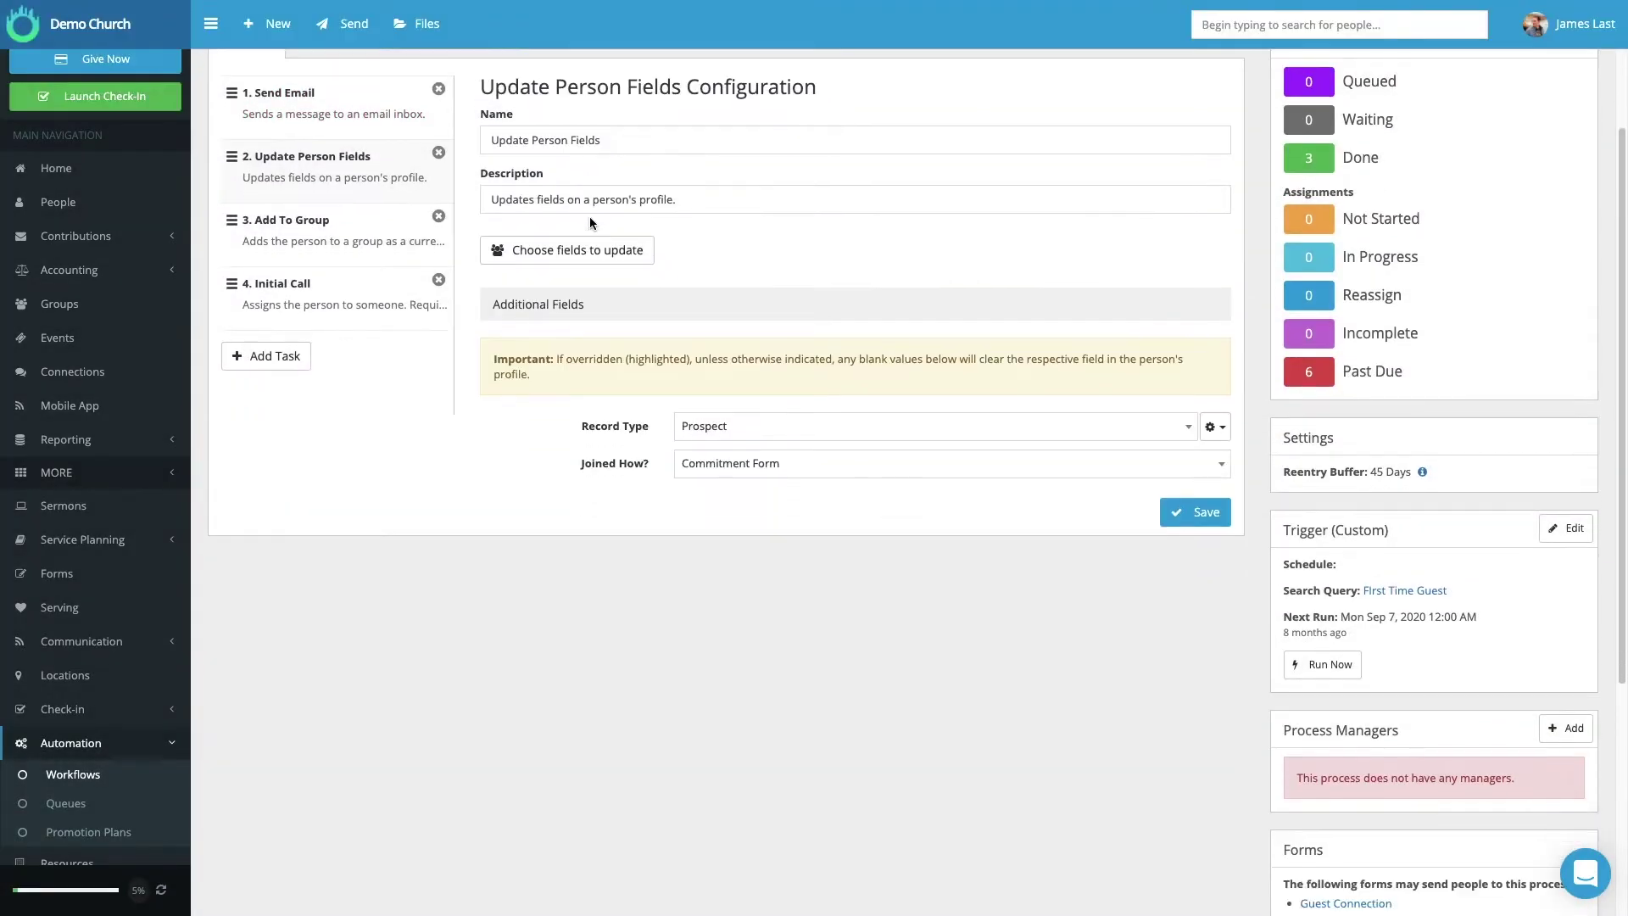
scroll(351, 200, "up", 1)
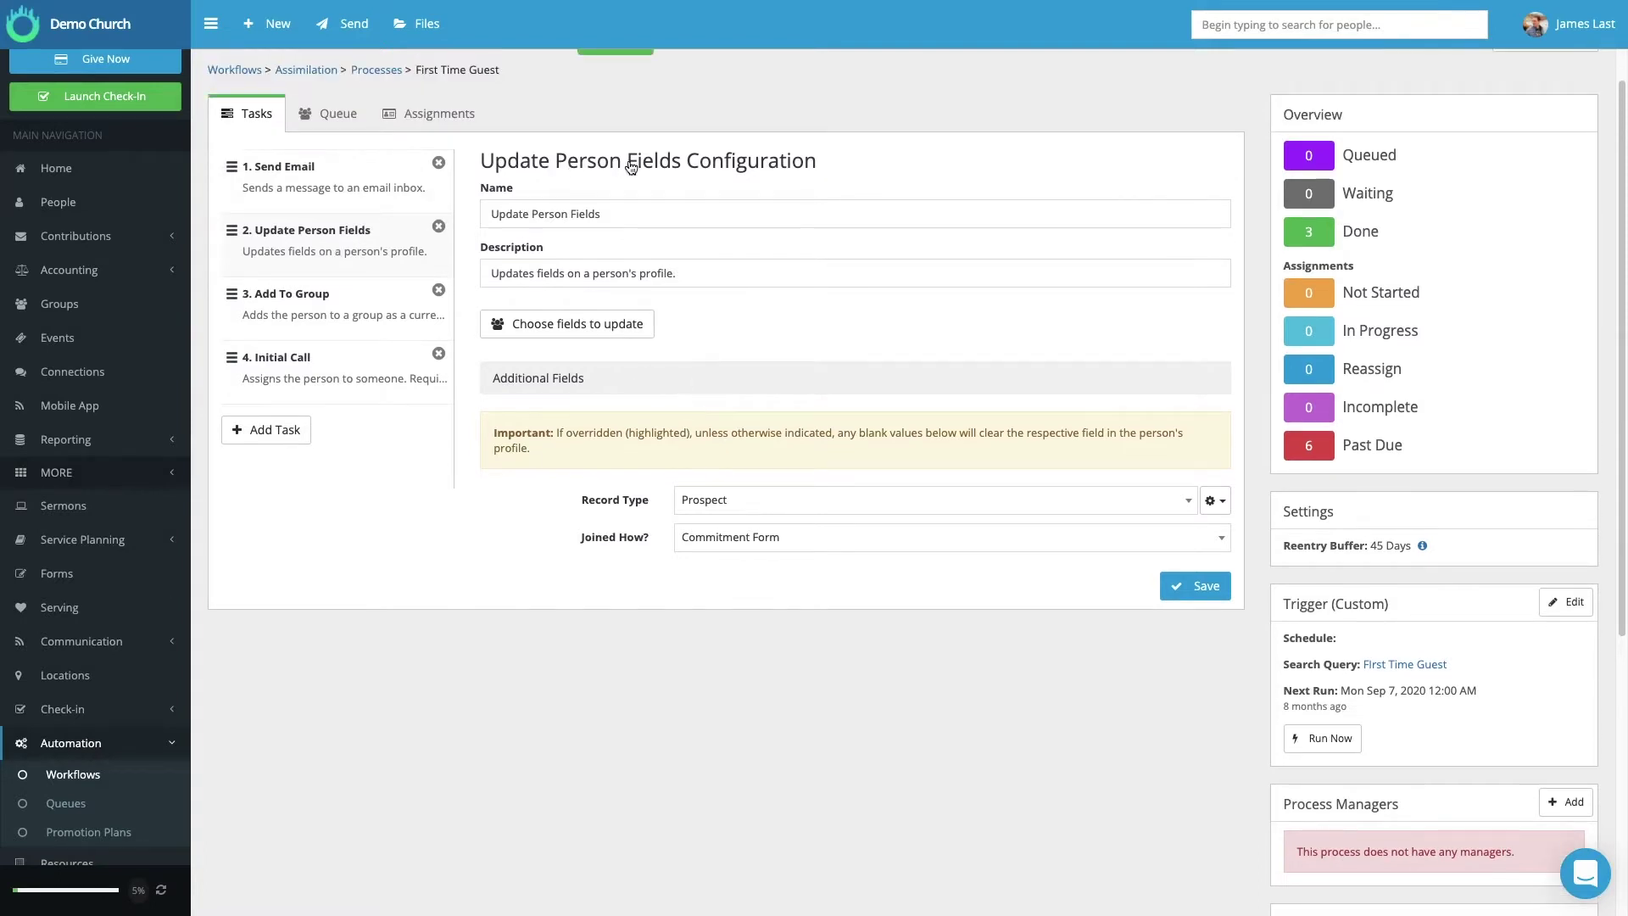
left_click(311, 299)
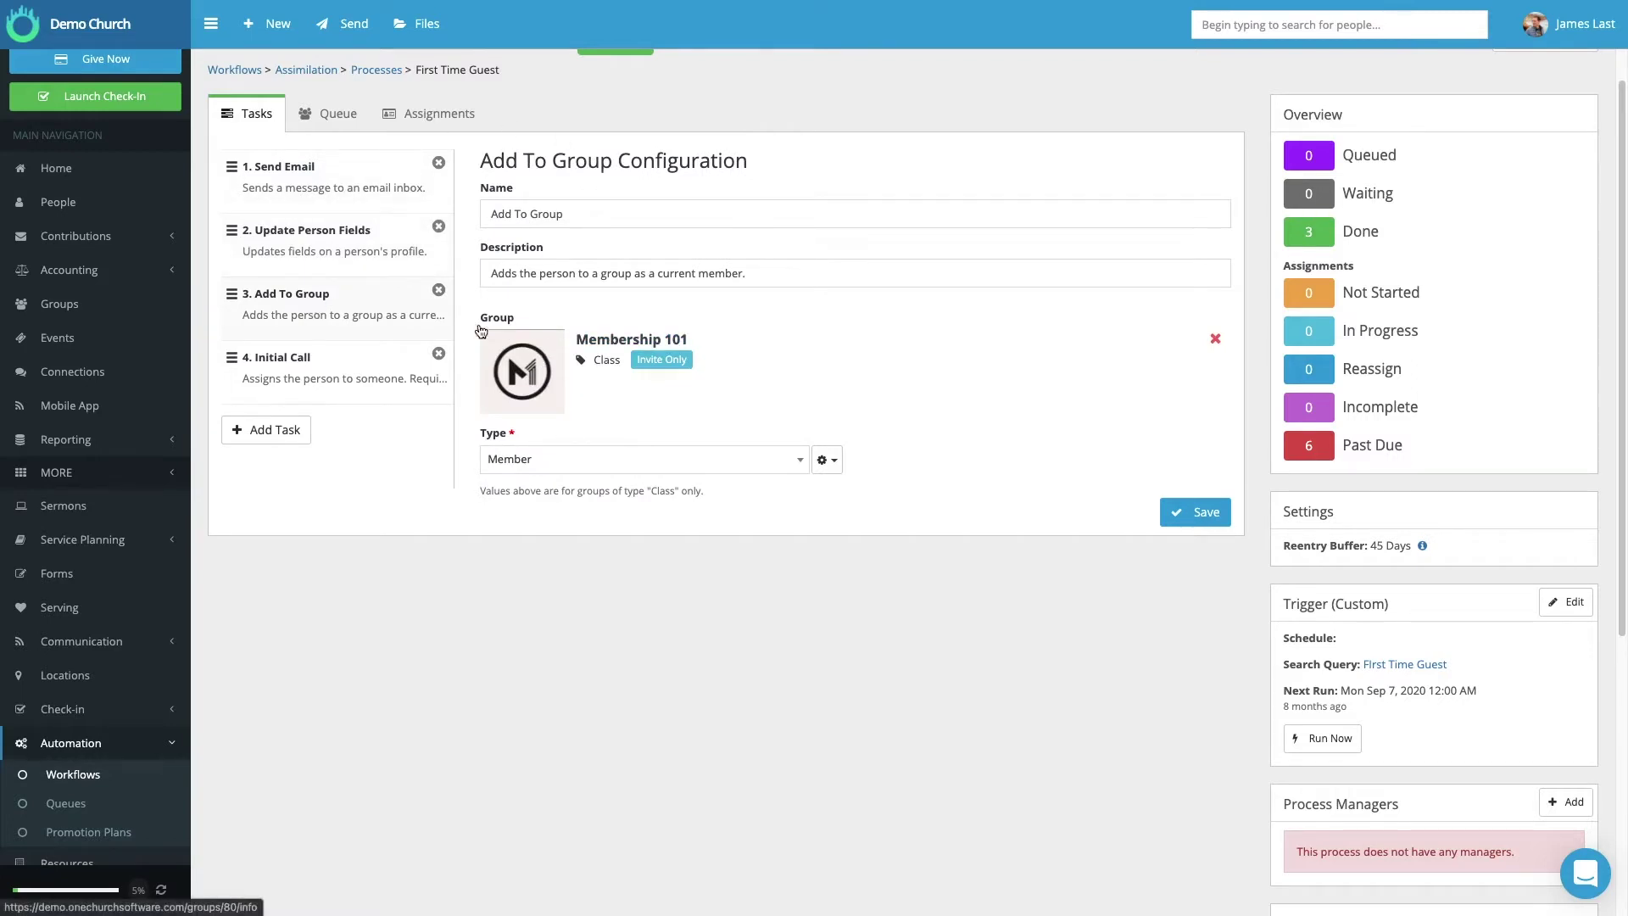
left_click(364, 380)
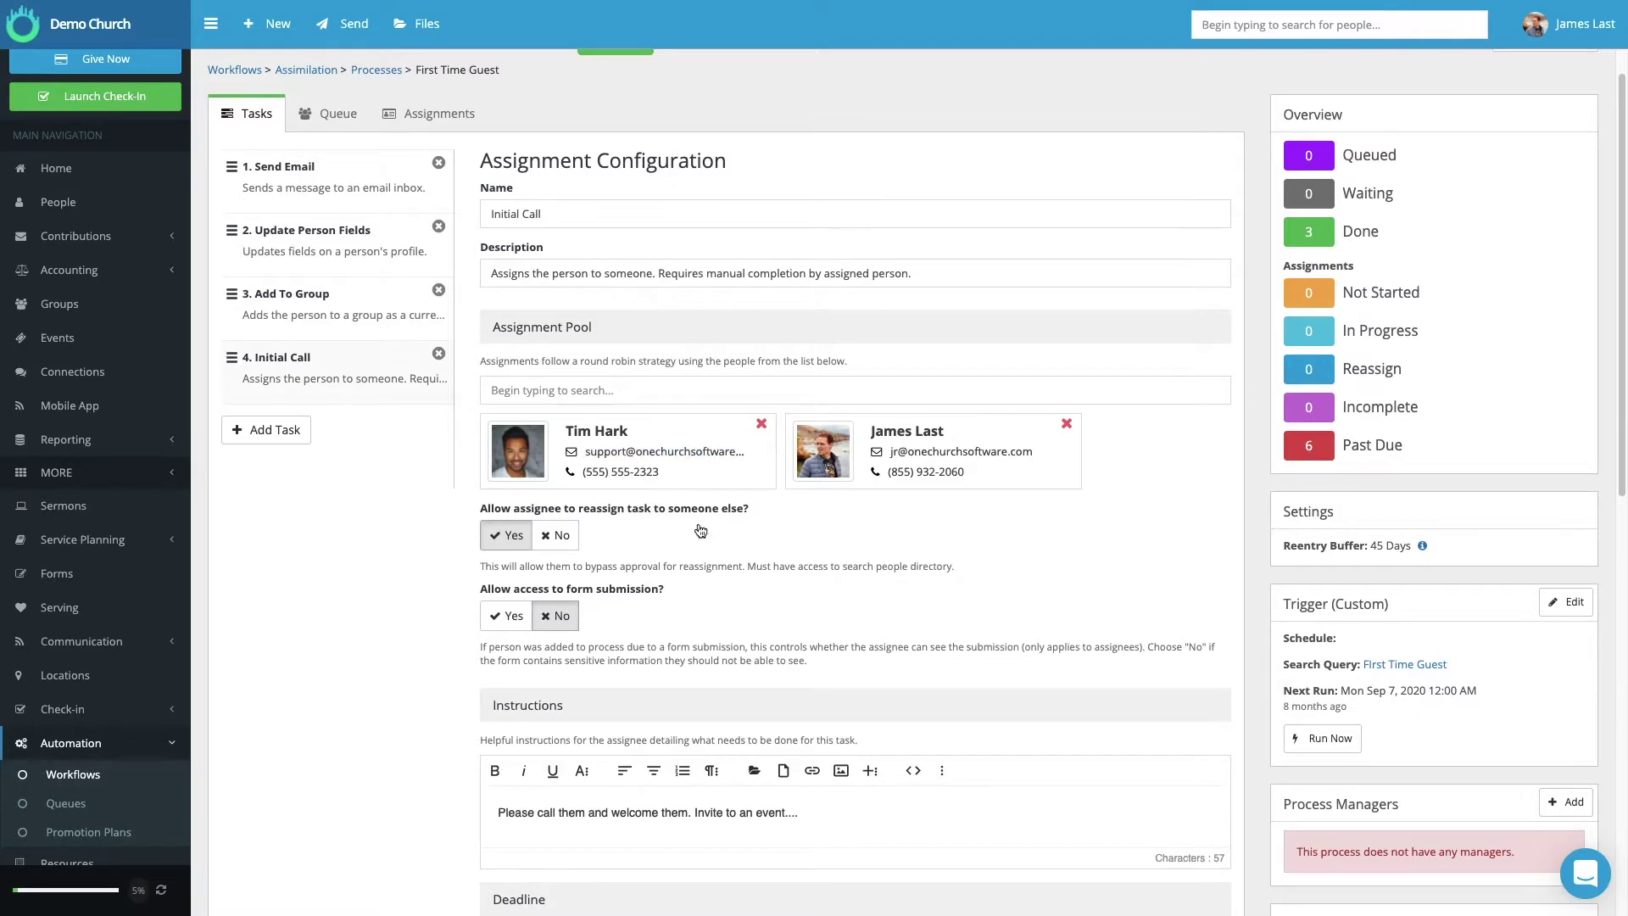
- Scroll through the Initial Call assignment settings, then go back to the Workflows list
scroll(701, 532, "down", 1)
scroll(701, 532, "down", 4)
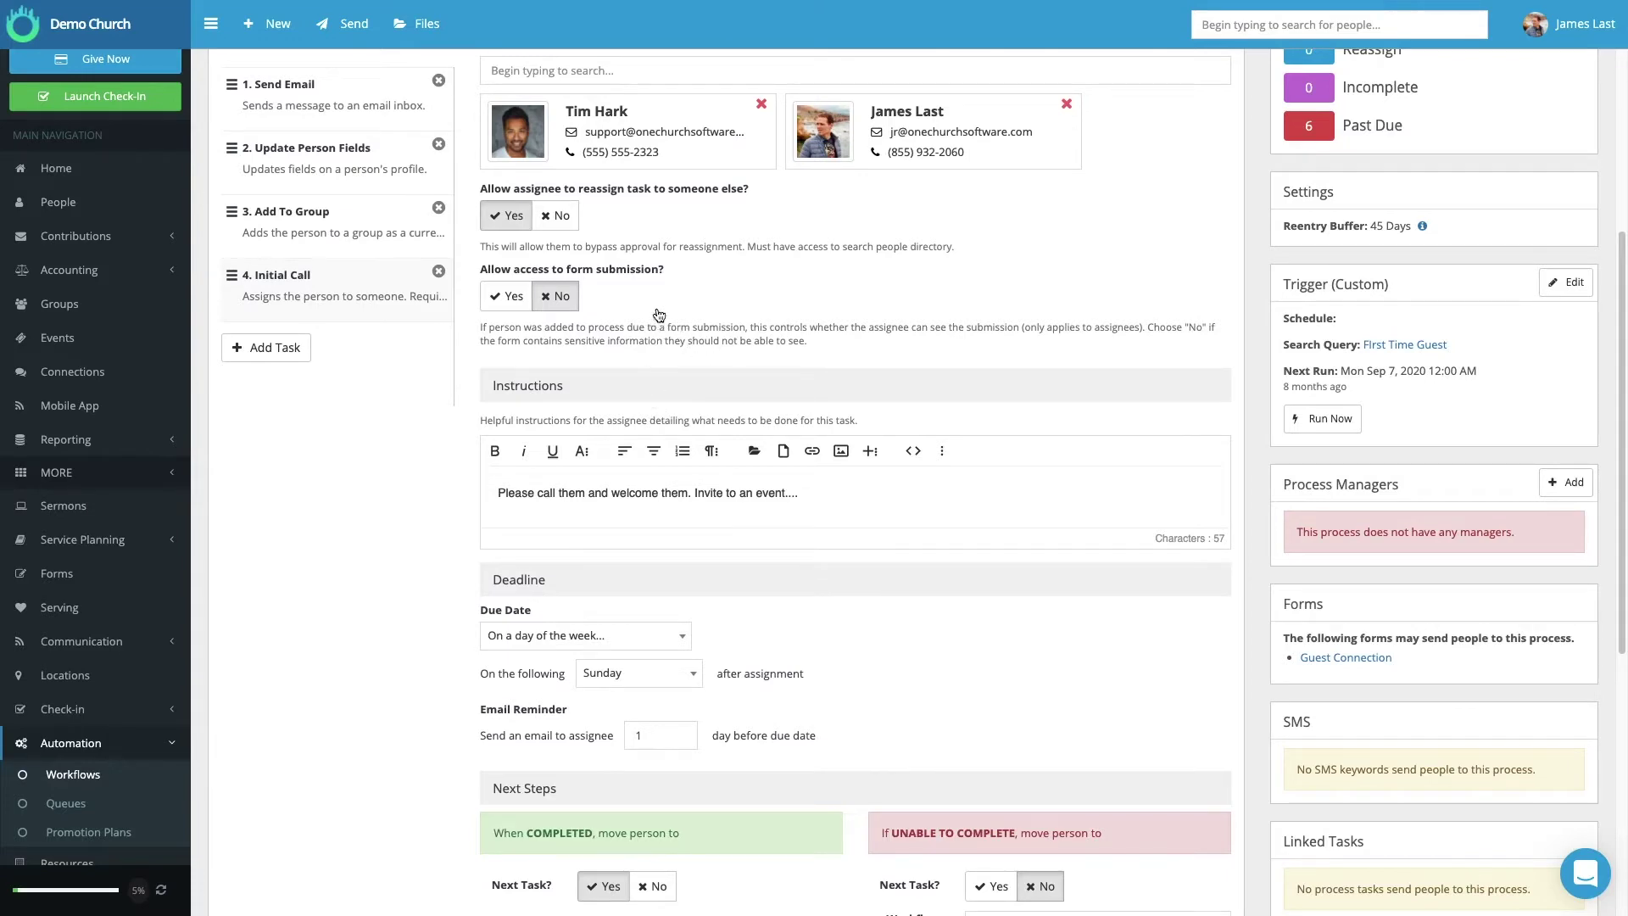
scroll(602, 387, "up", 5)
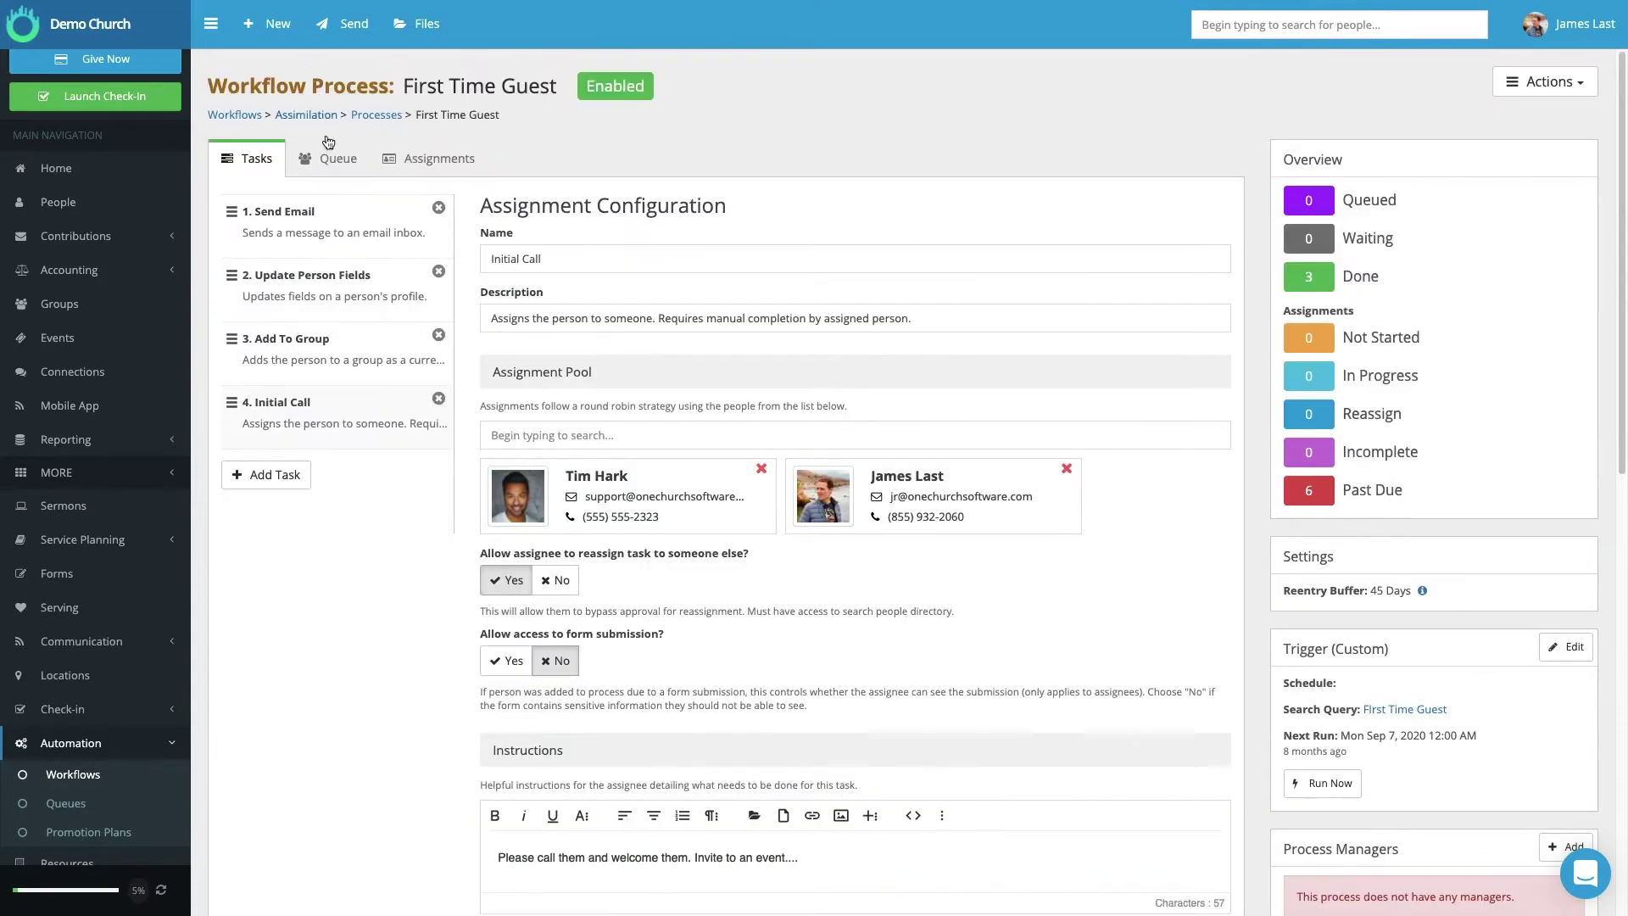
scroll(383, 467, "down", 1)
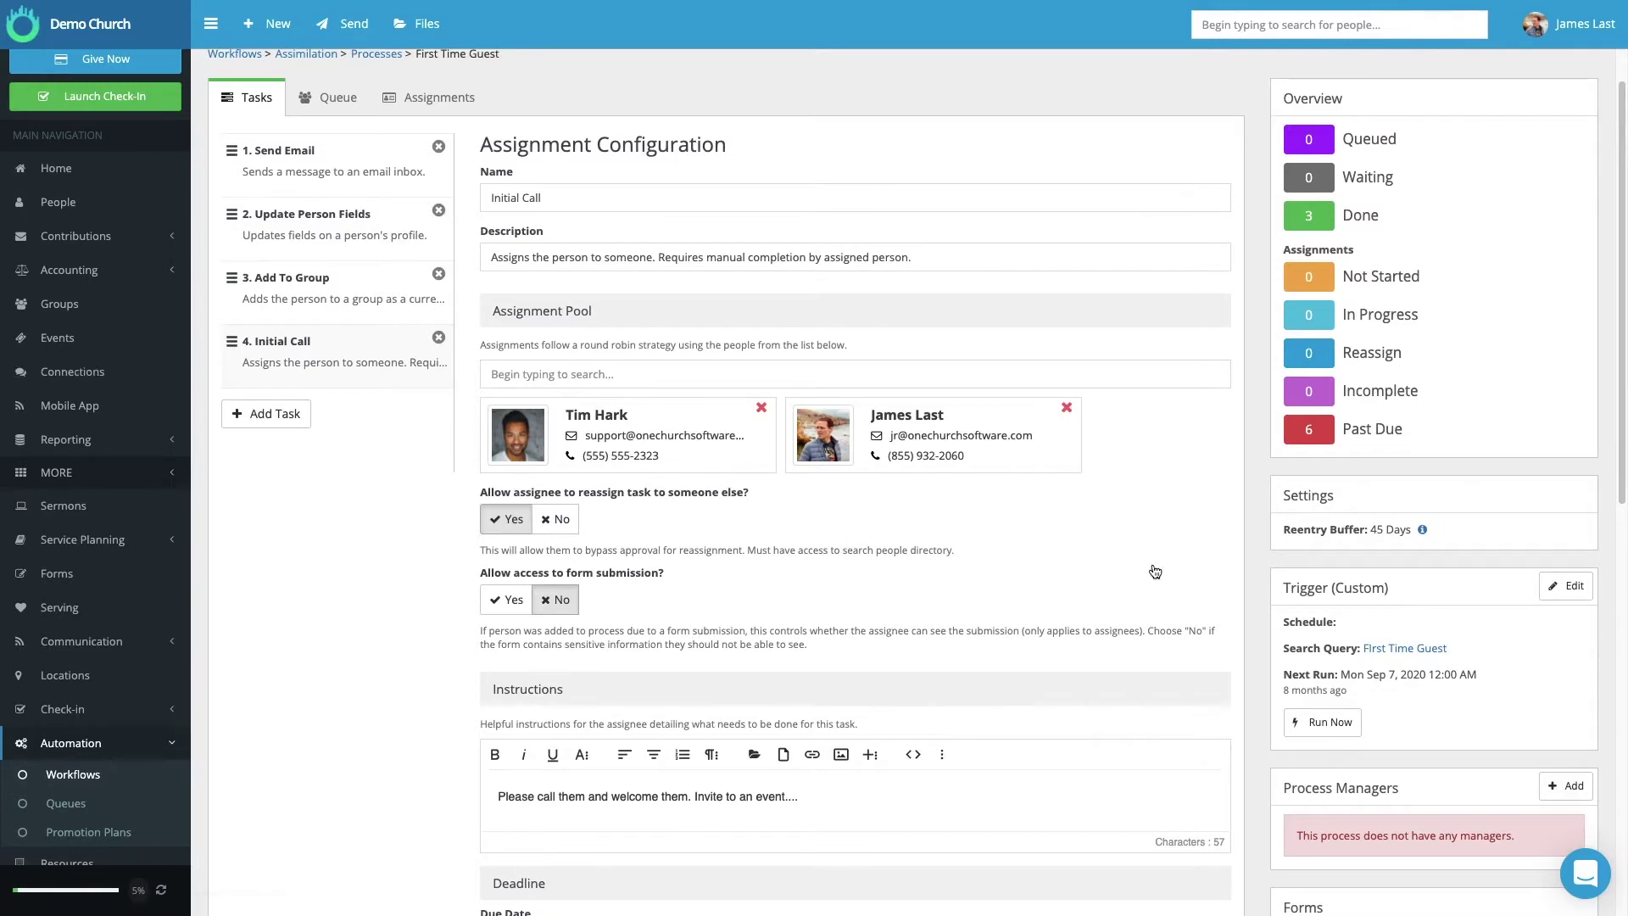
scroll(418, 592, "up", 1)
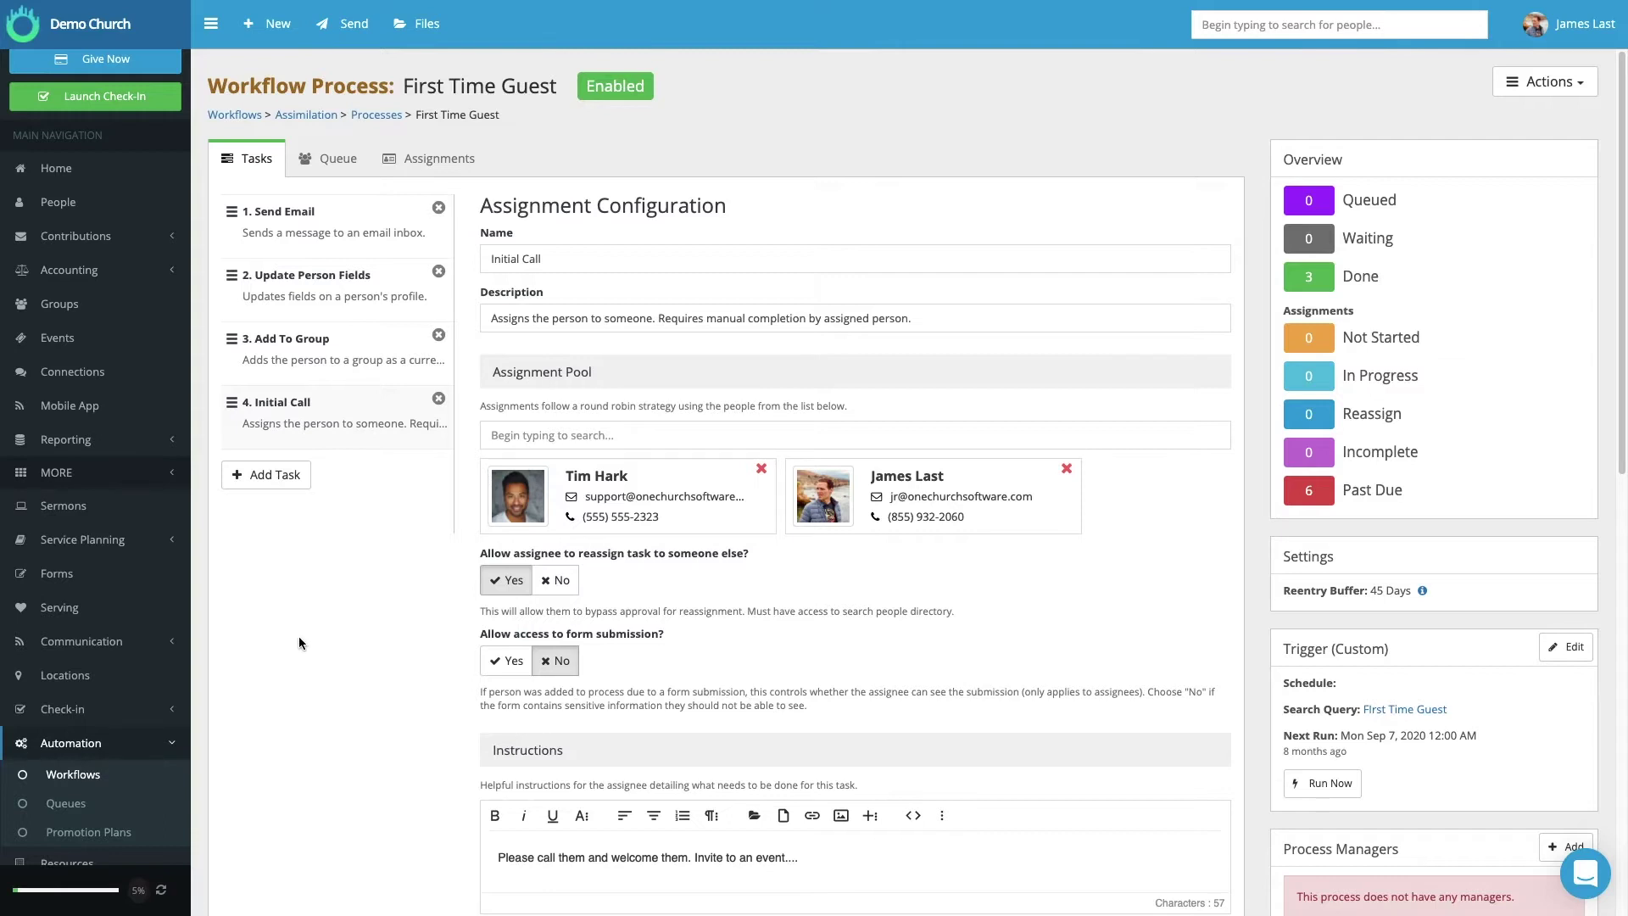
left_click(73, 774)
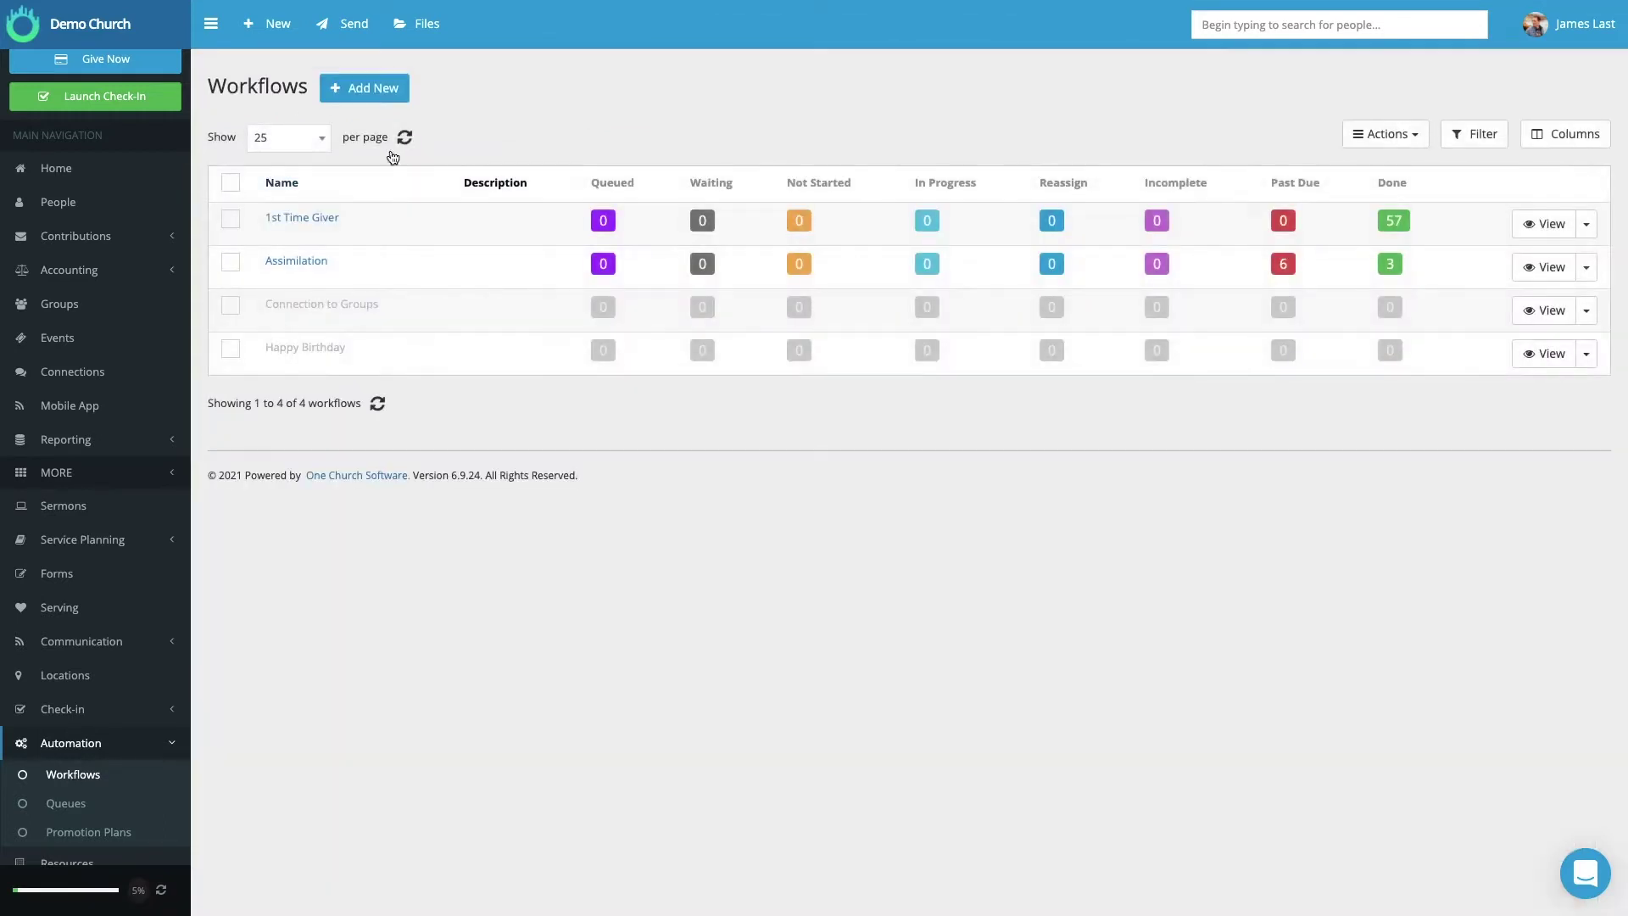
- Create a workflow named 'New Test Workflow' and start adding its first process
left_click(373, 93)
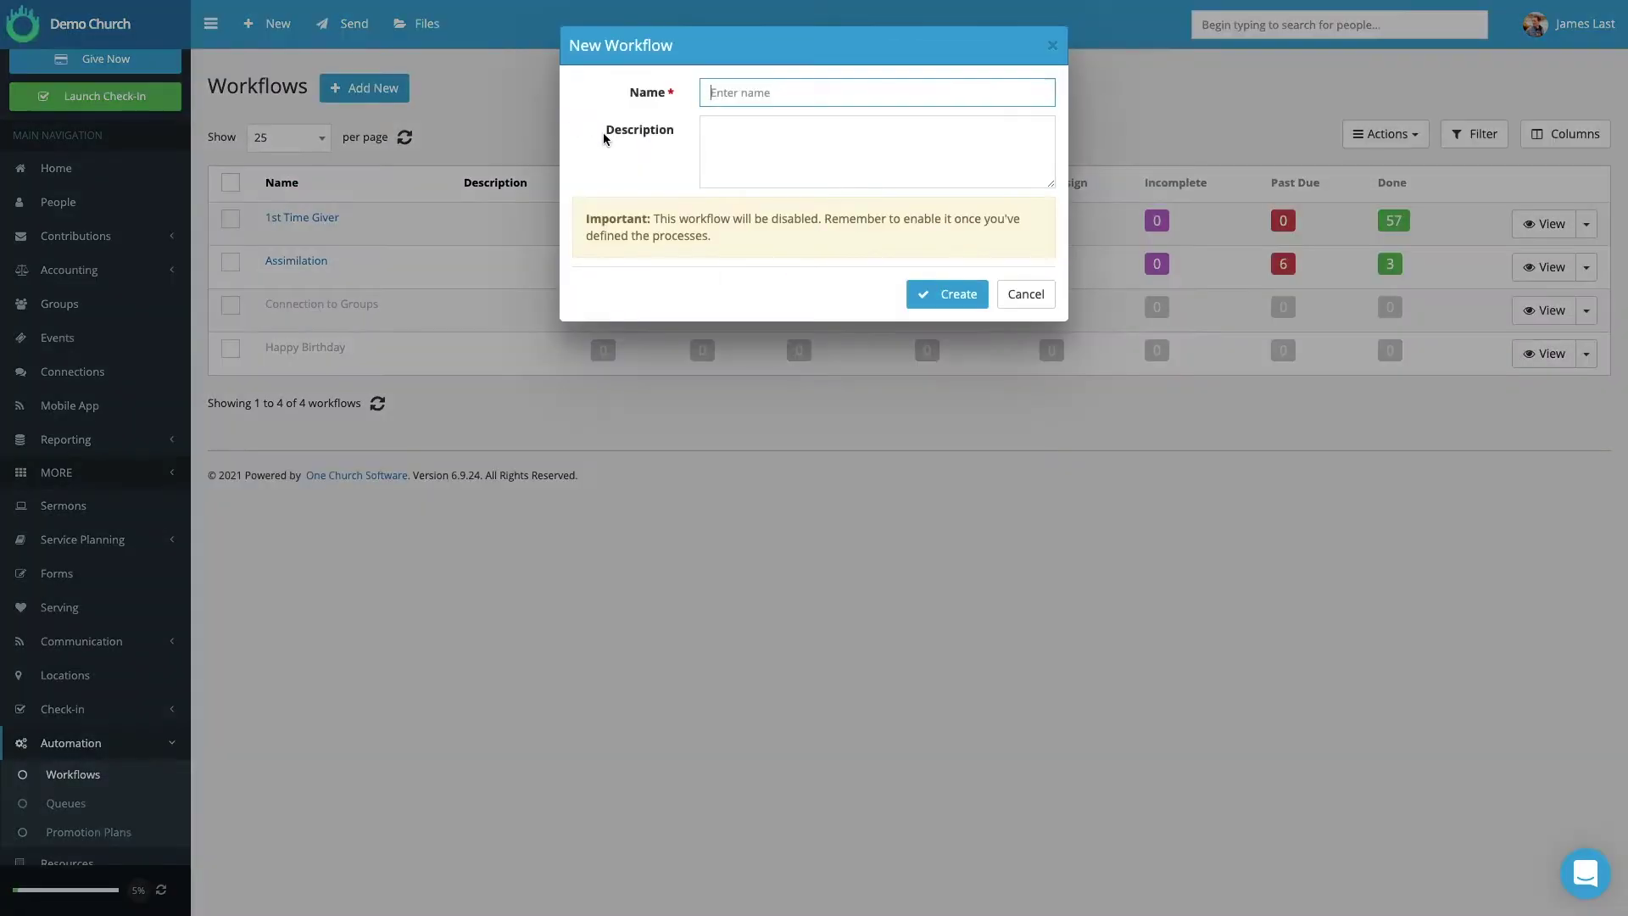
type("New Test Workflow")
left_click(959, 295)
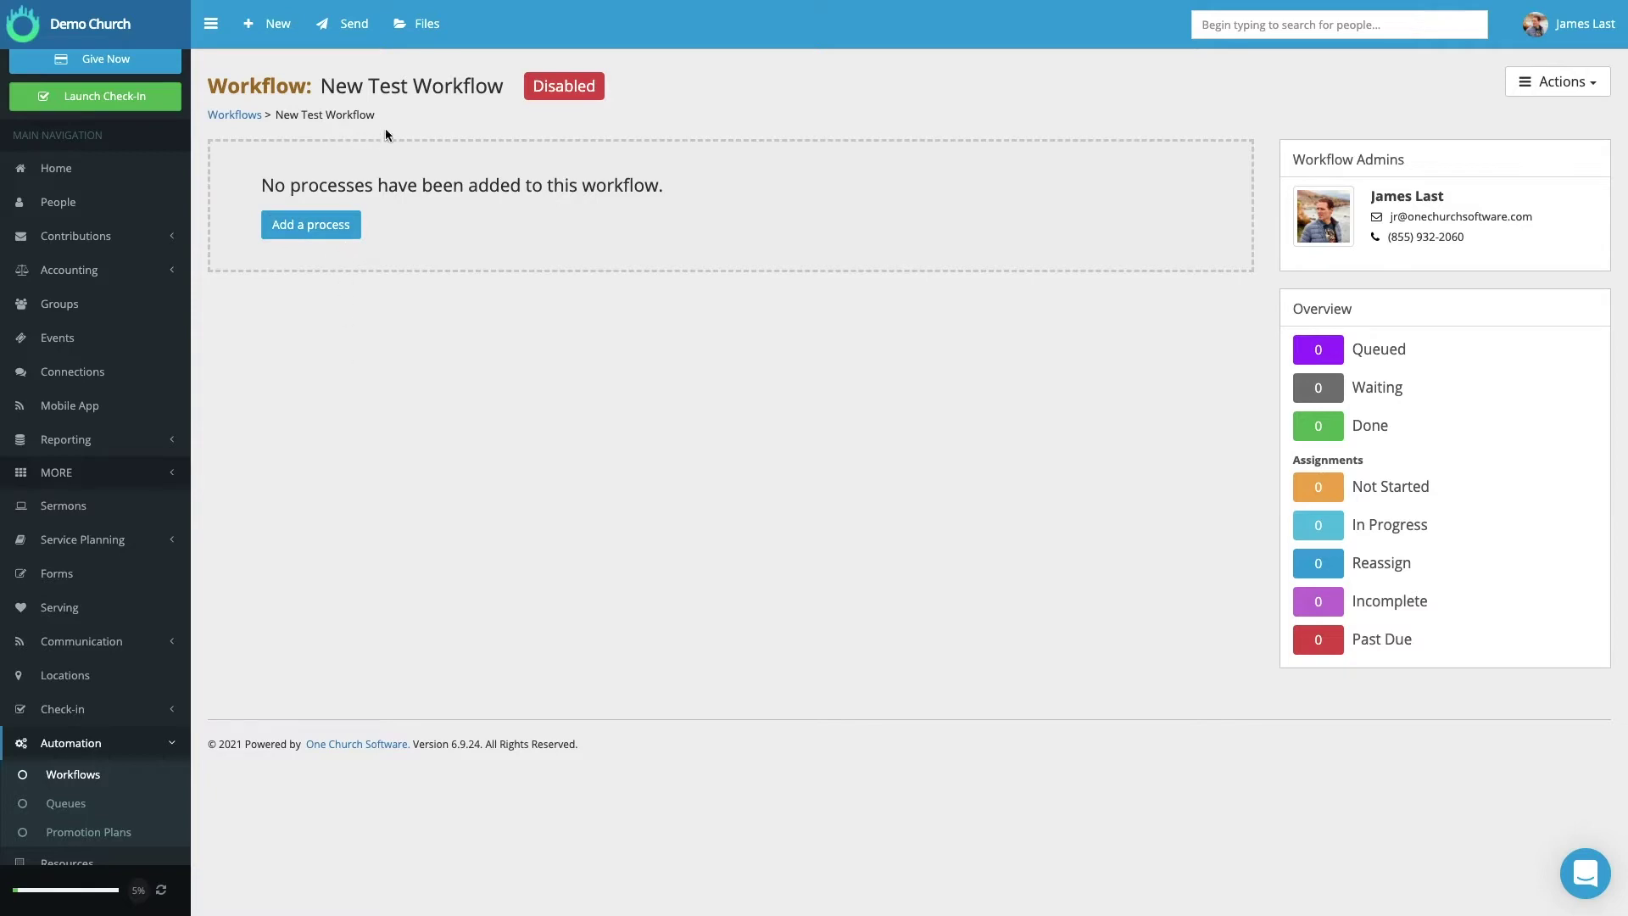
left_click(314, 226)
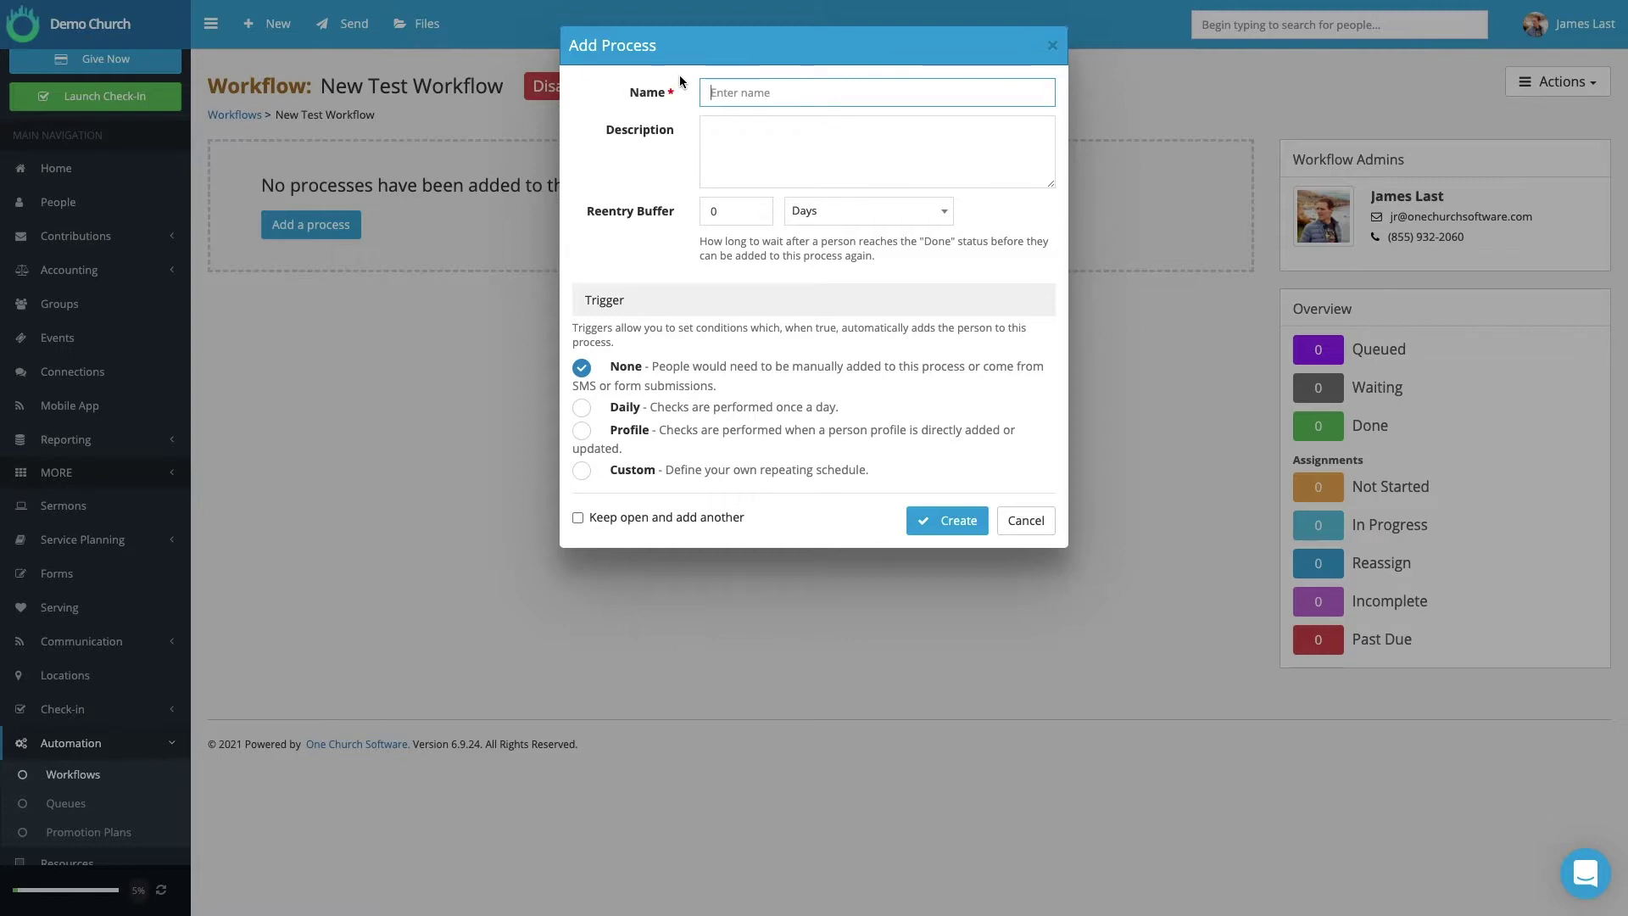
- Name the process 'Test', set a 3 Months reentry buffer, and choose the Daily trigger
type("Test")
left_click(716, 136)
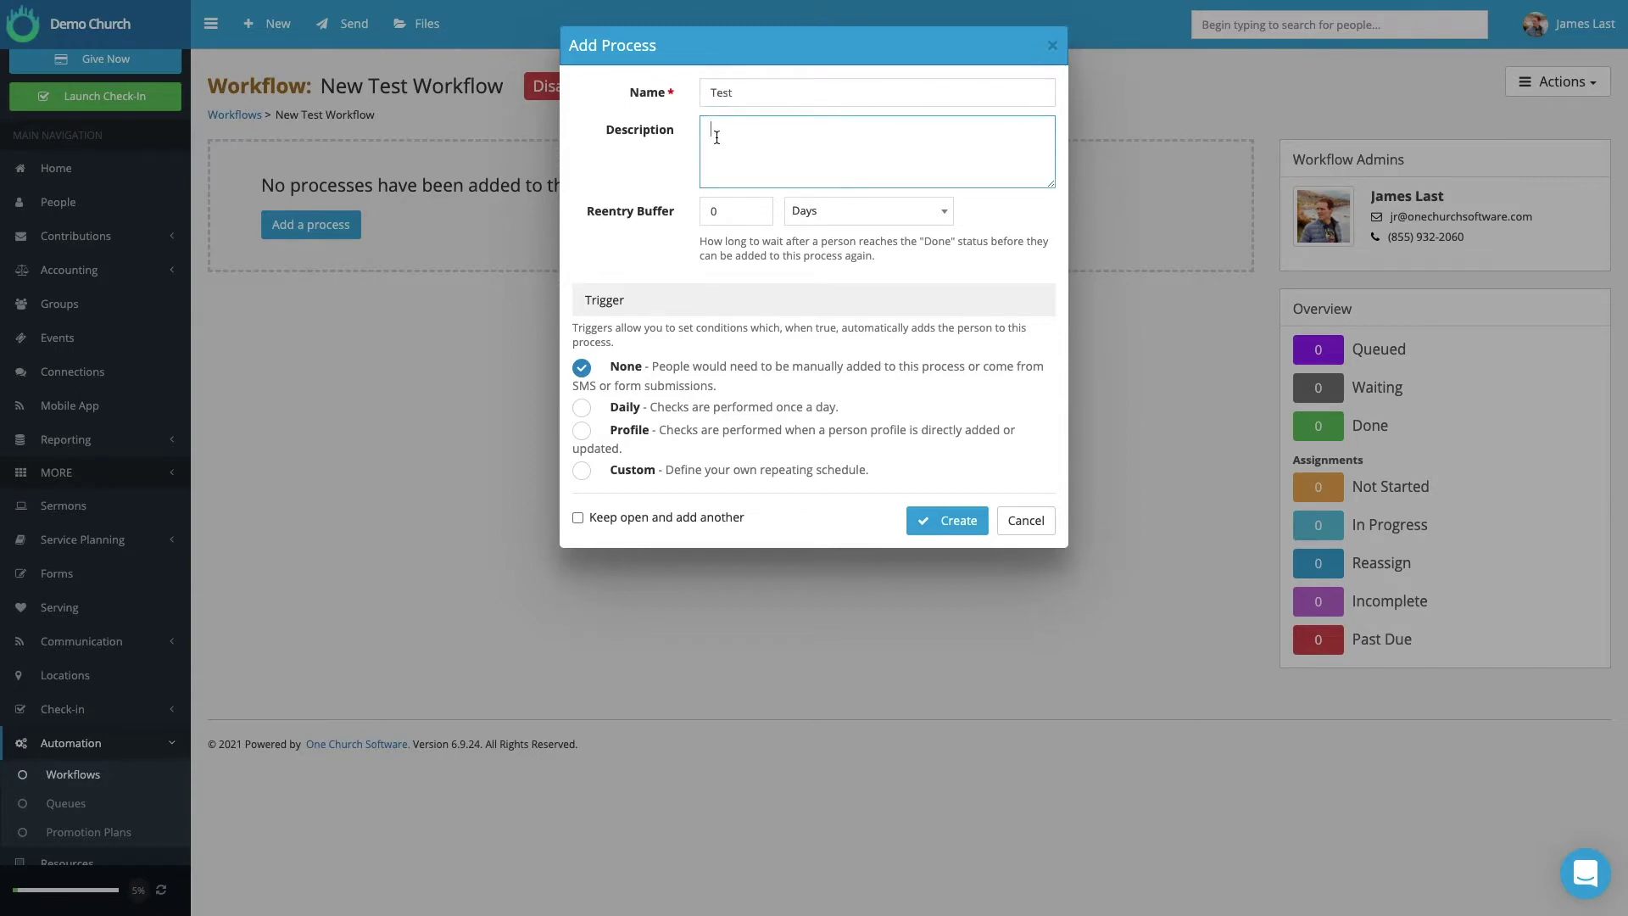
left_click(727, 207)
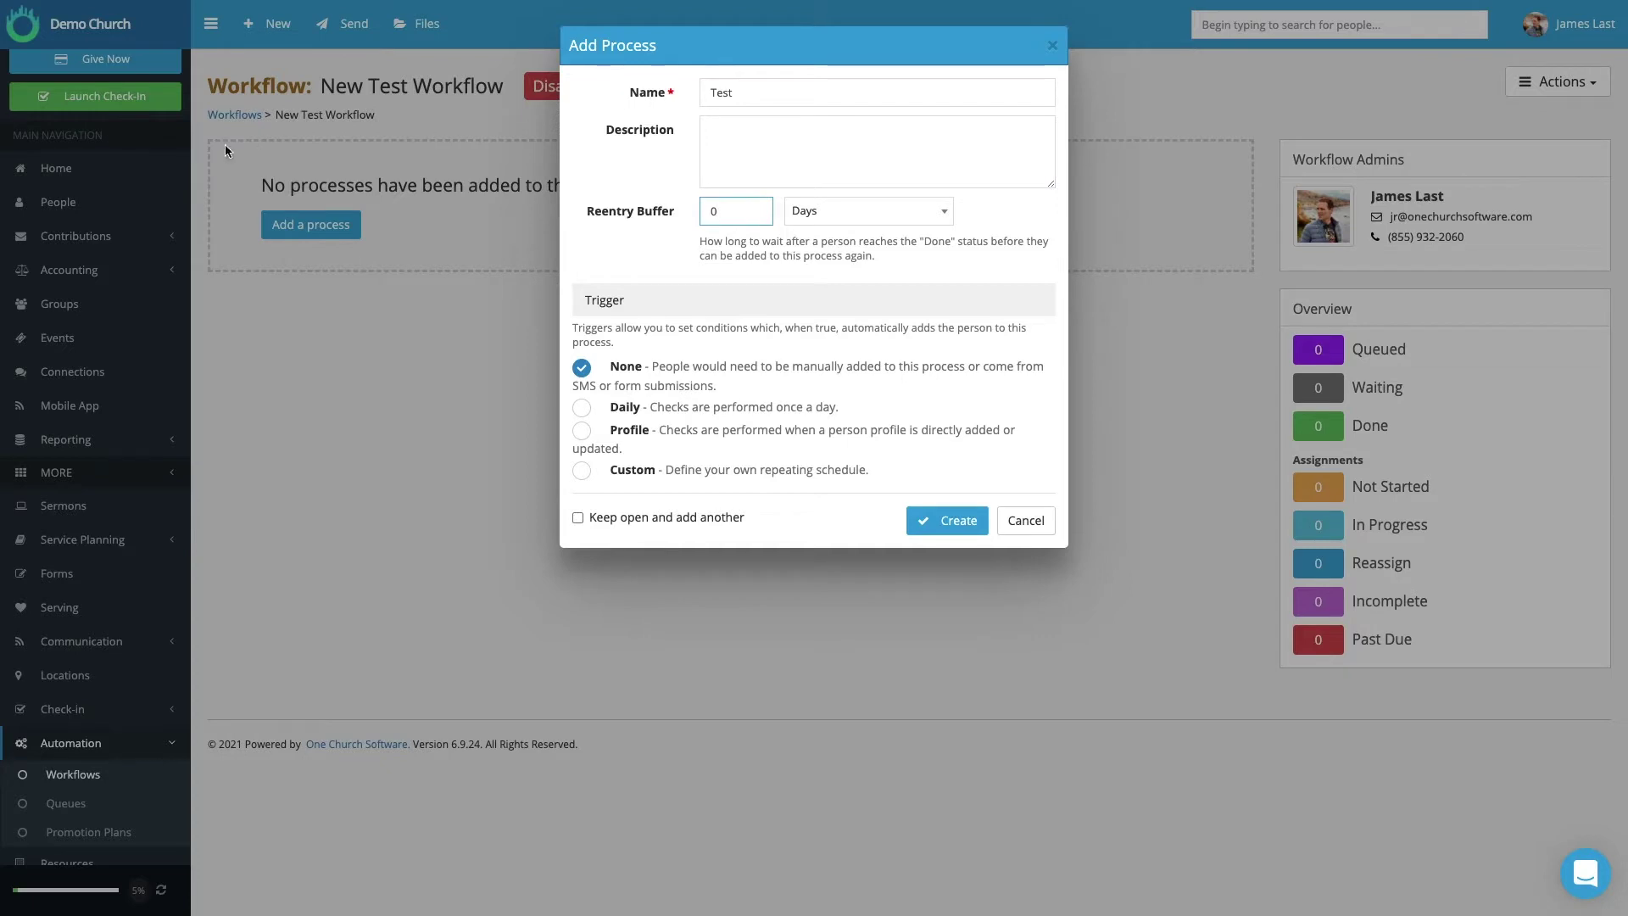
left_click(642, 212)
type("3")
left_click(841, 212)
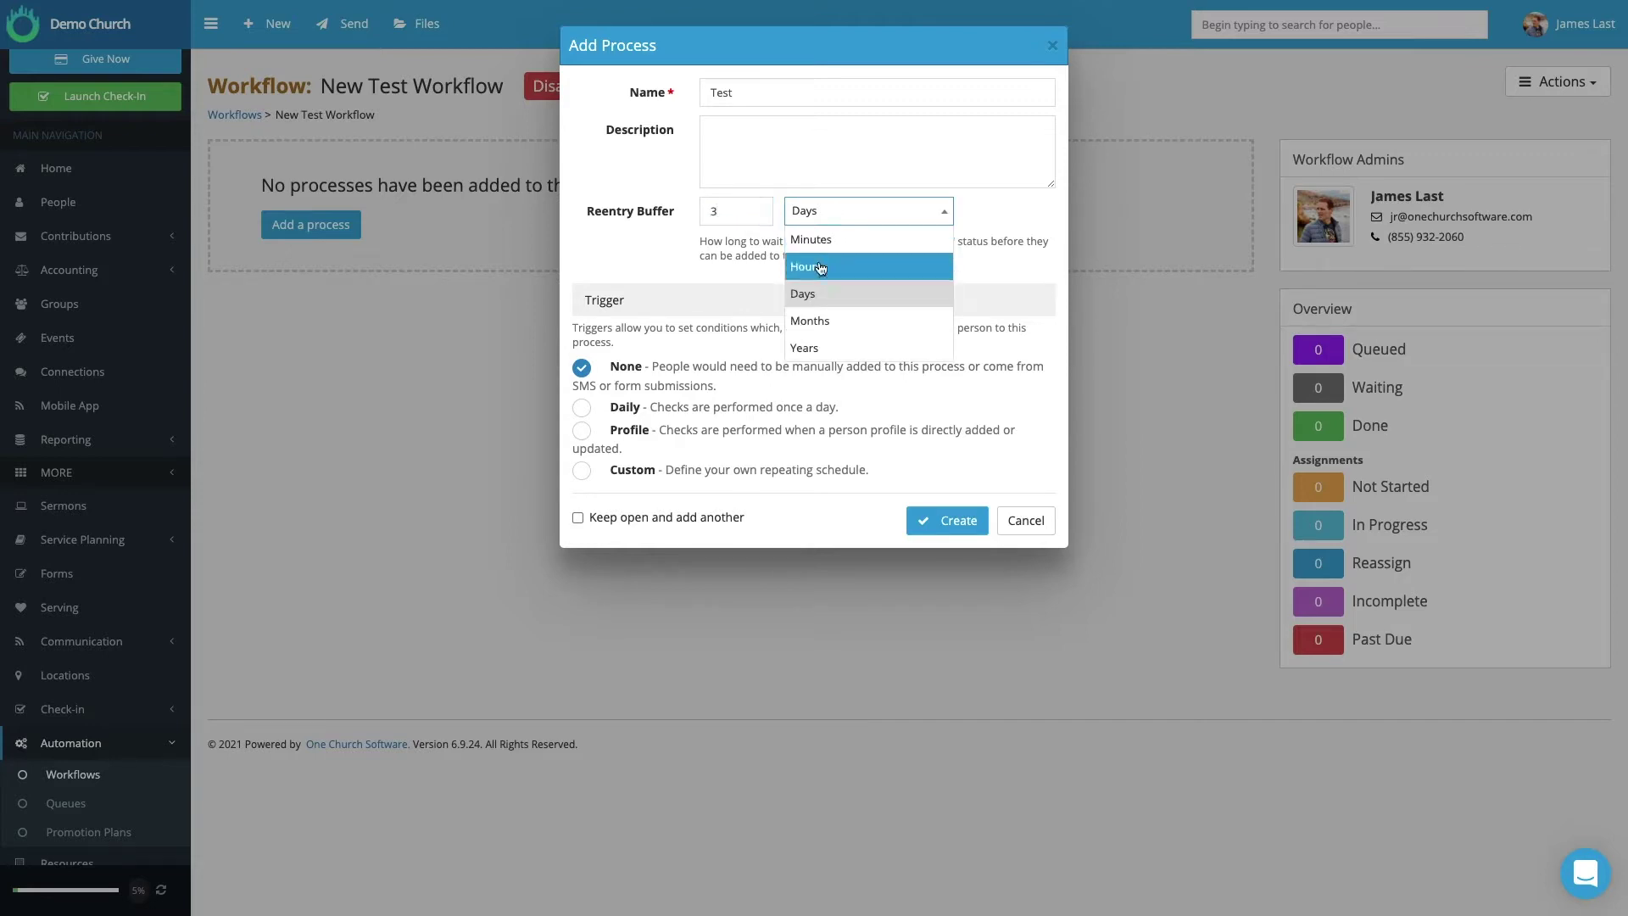
left_click(815, 321)
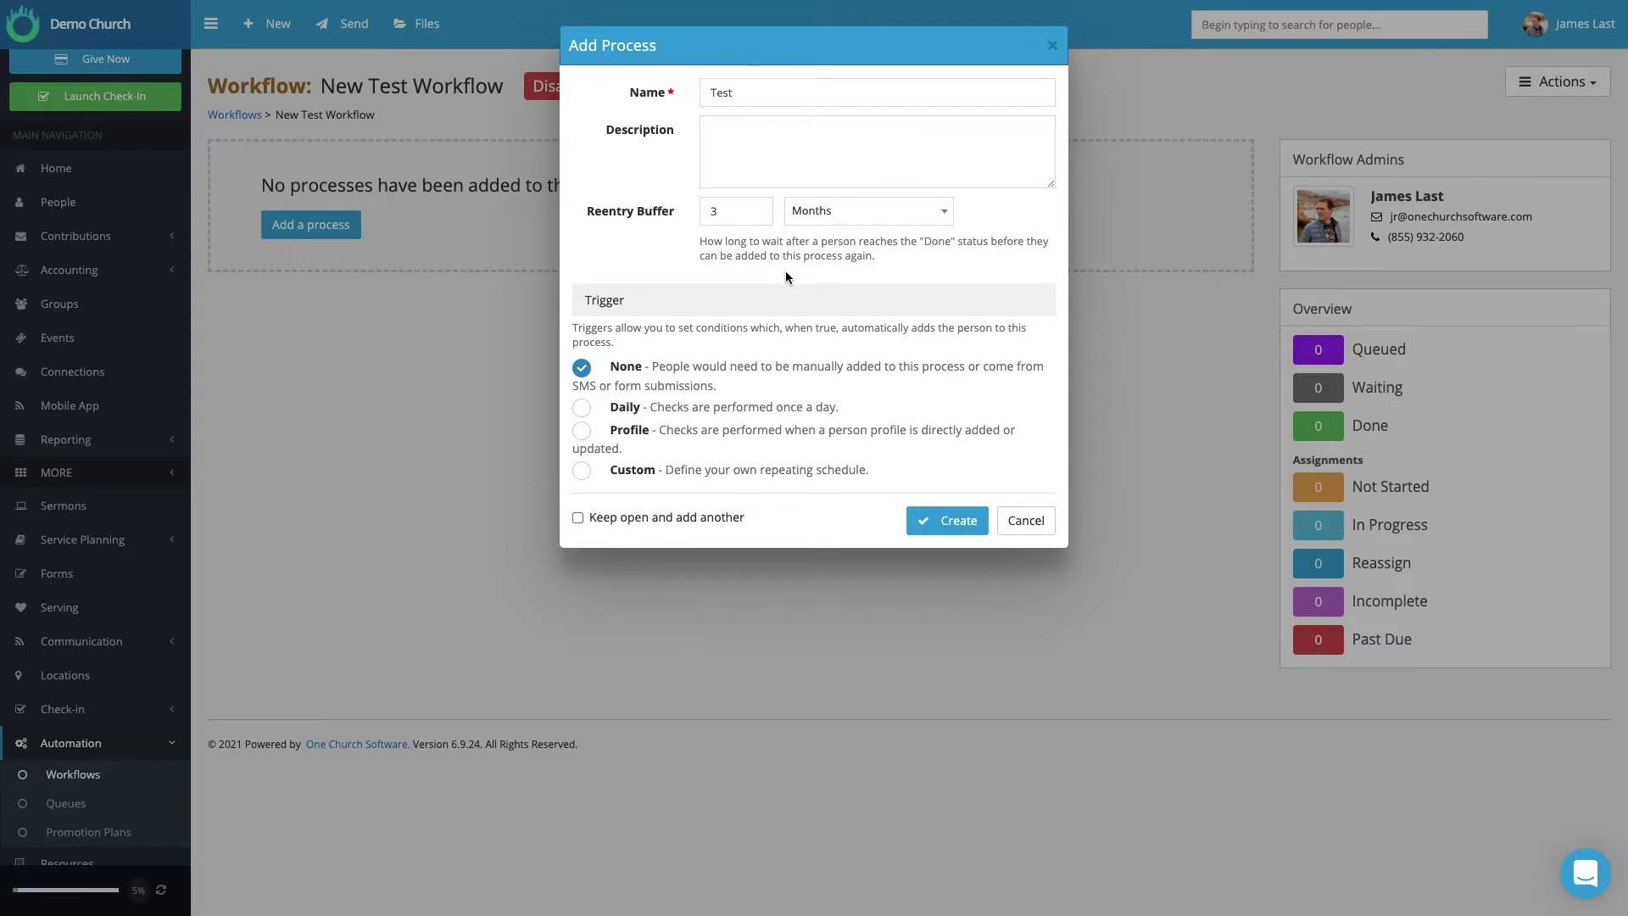
left_click(620, 408)
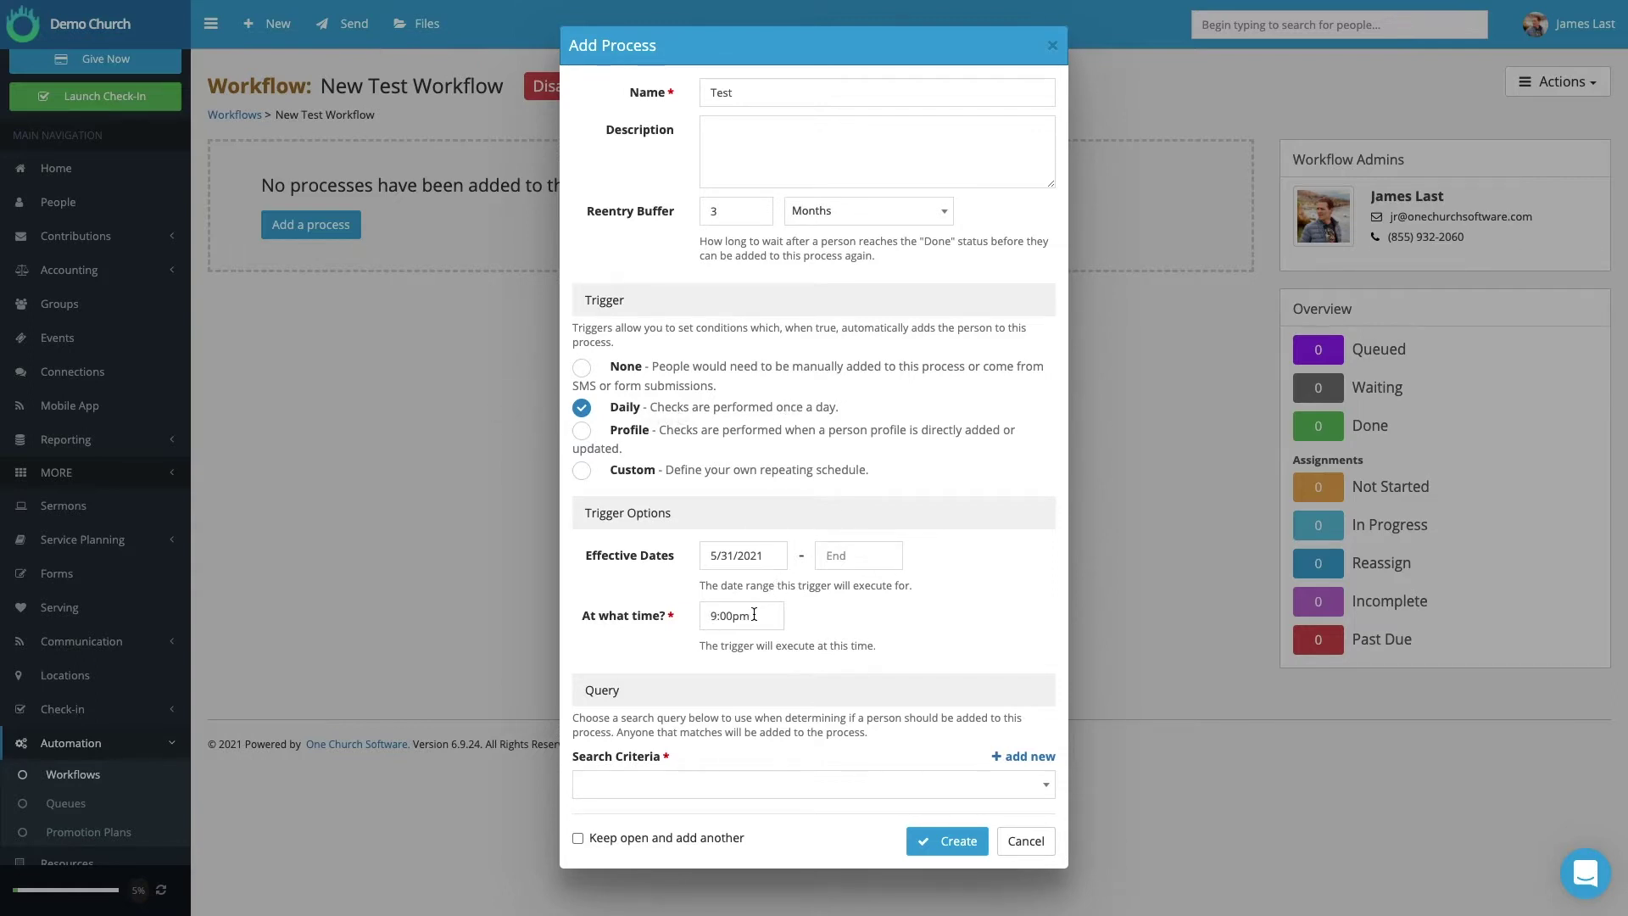
- Try the Profile and custom schedule trigger options, then settle back on Daily
left_click(582, 432)
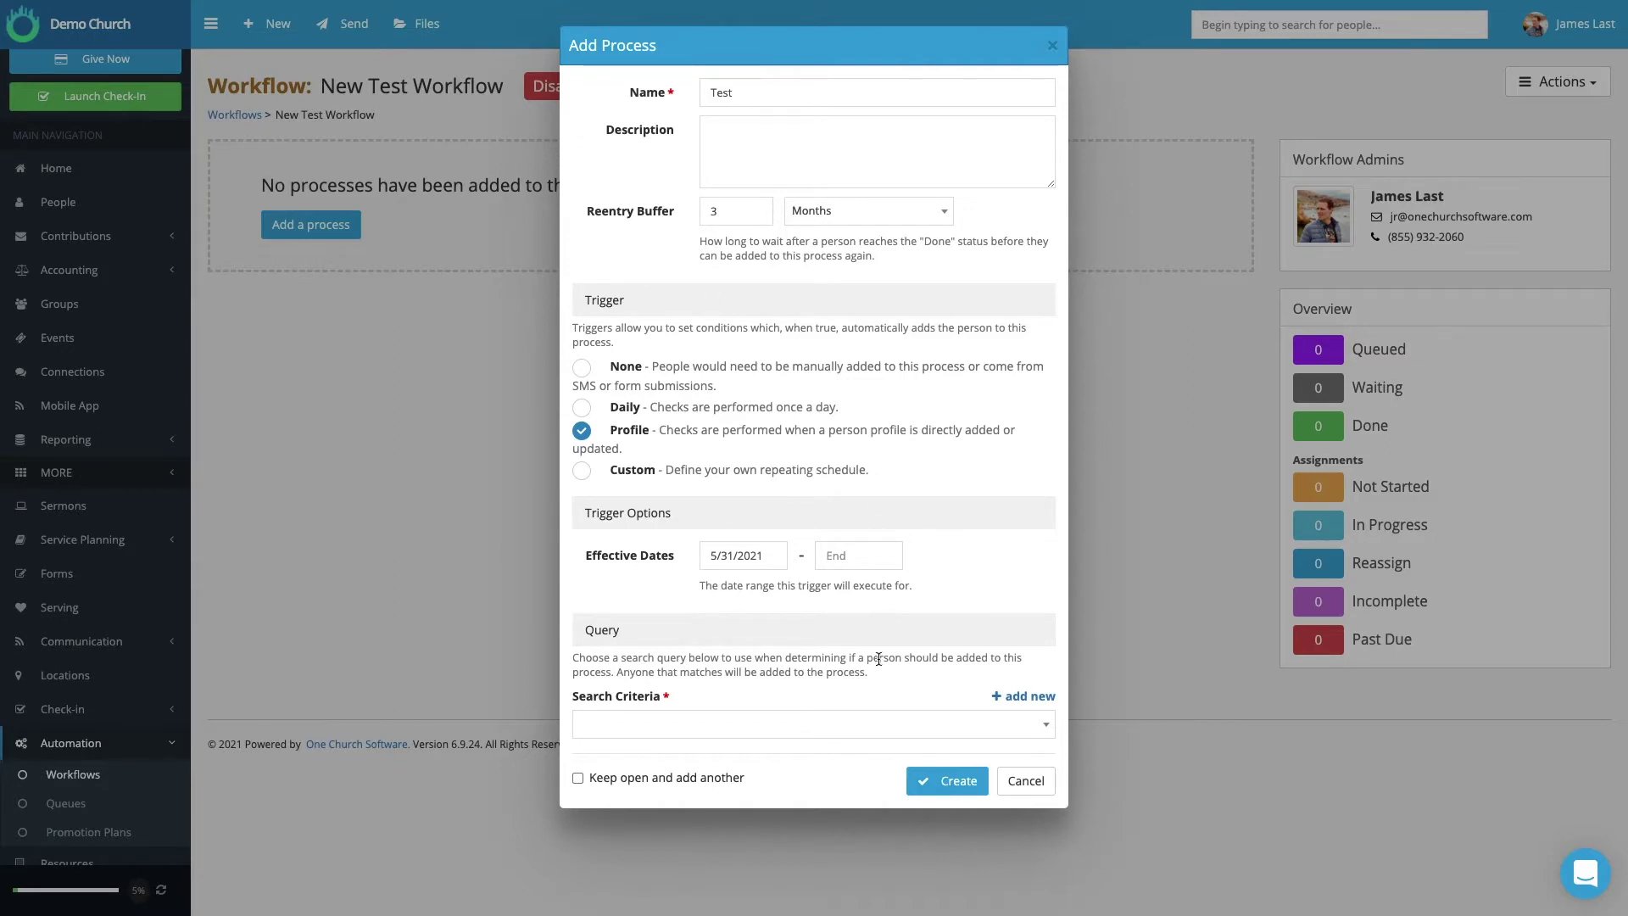
left_click(583, 472)
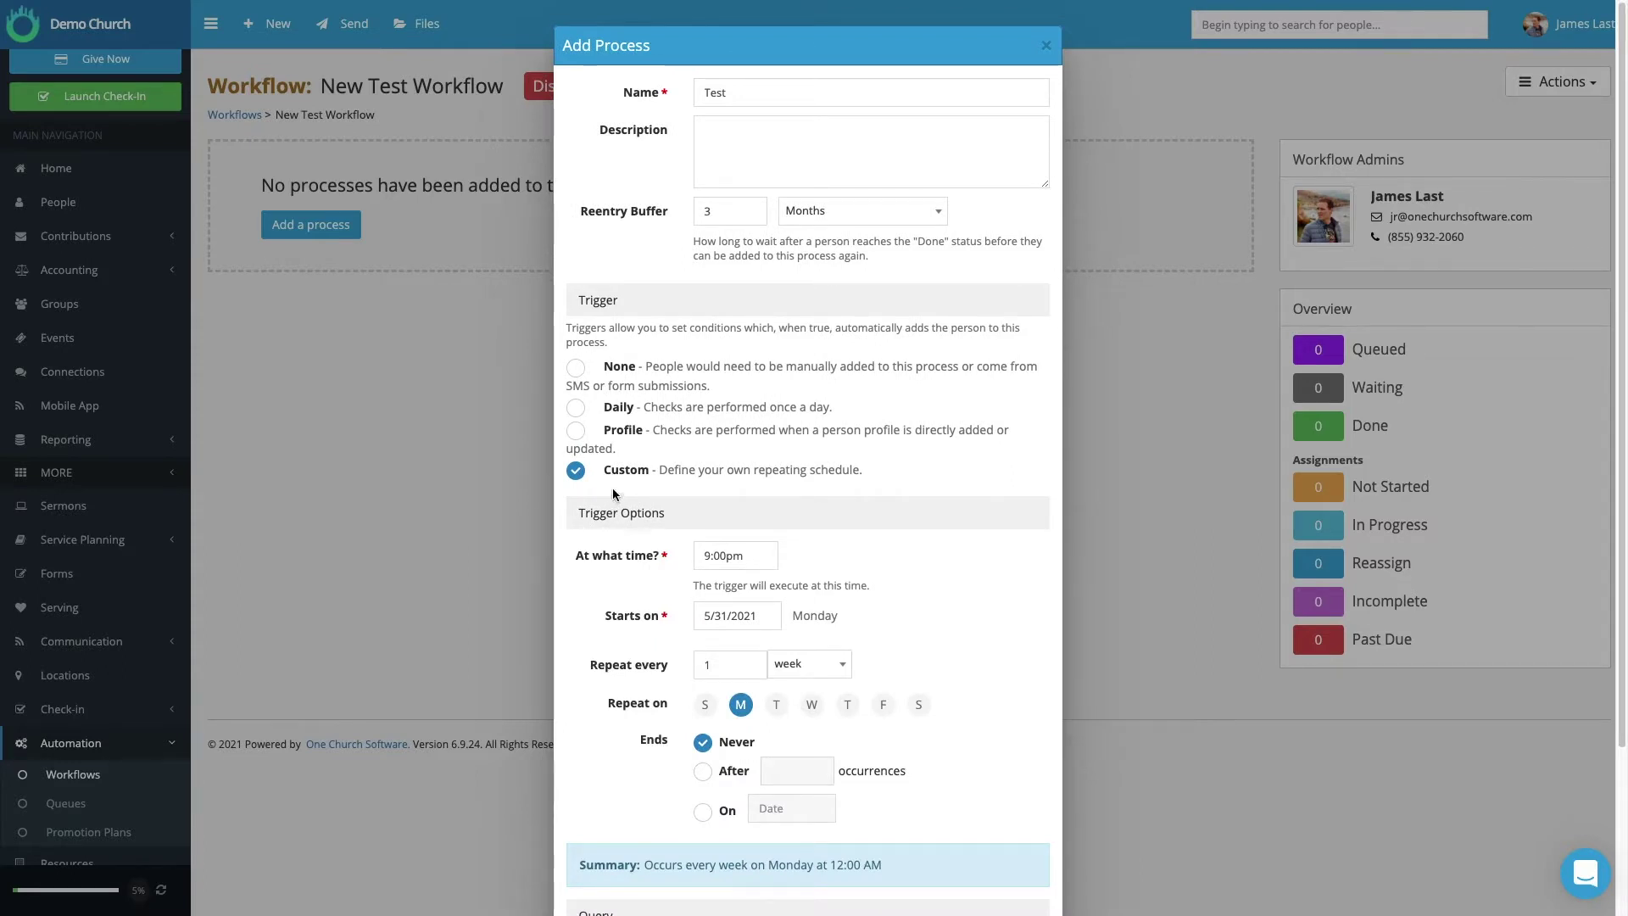
scroll(678, 472, "down", 3)
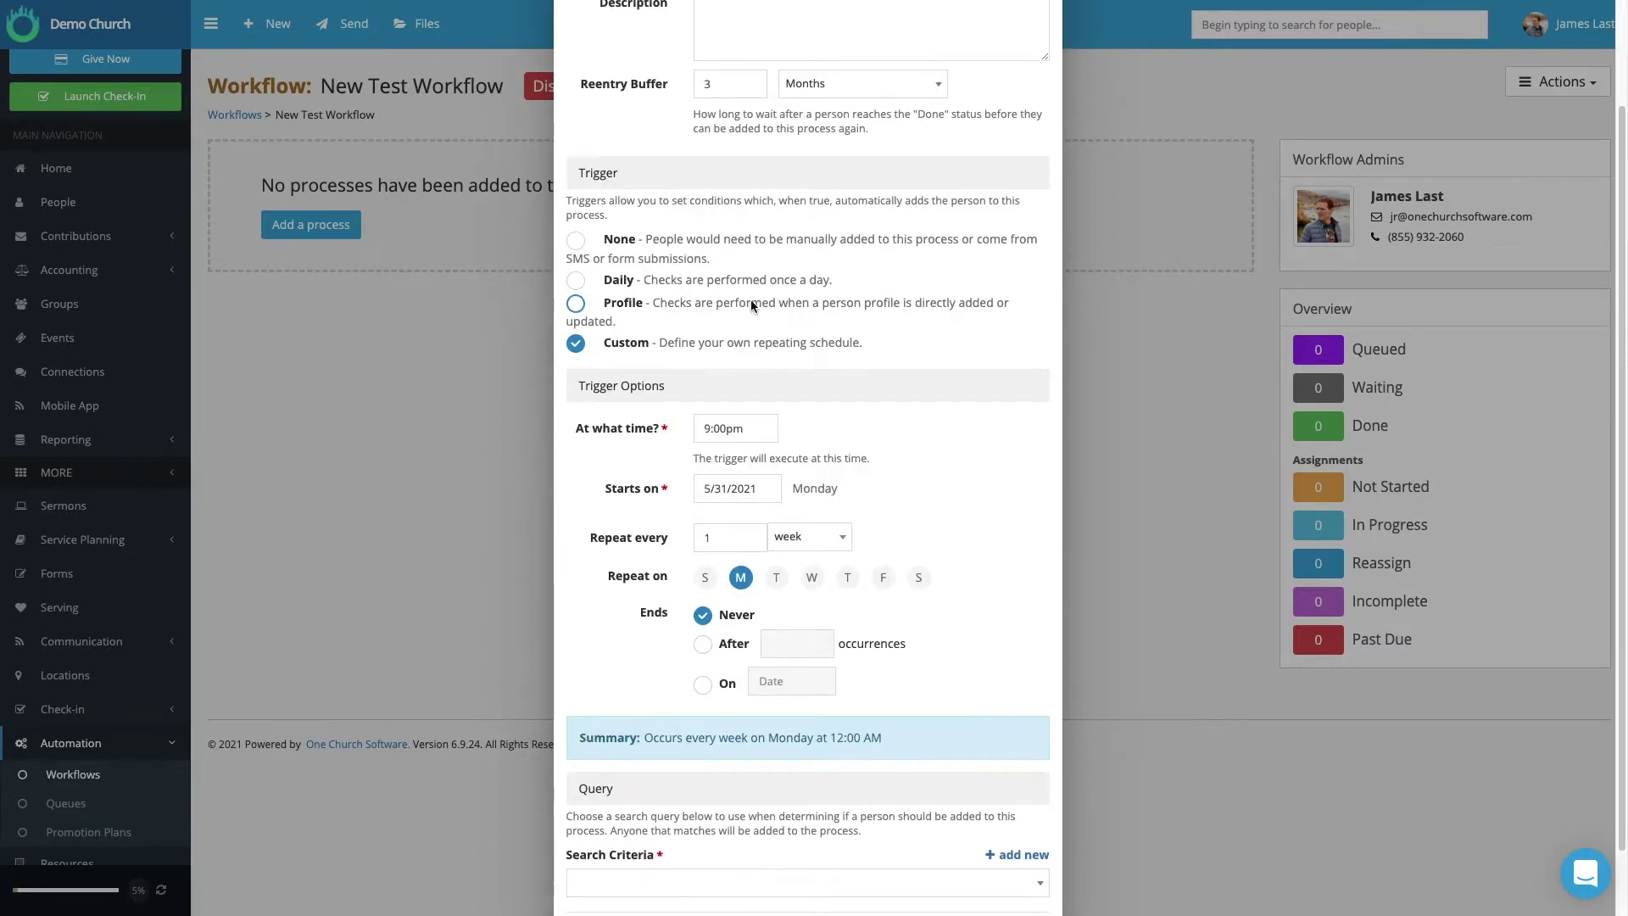
left_click(606, 282)
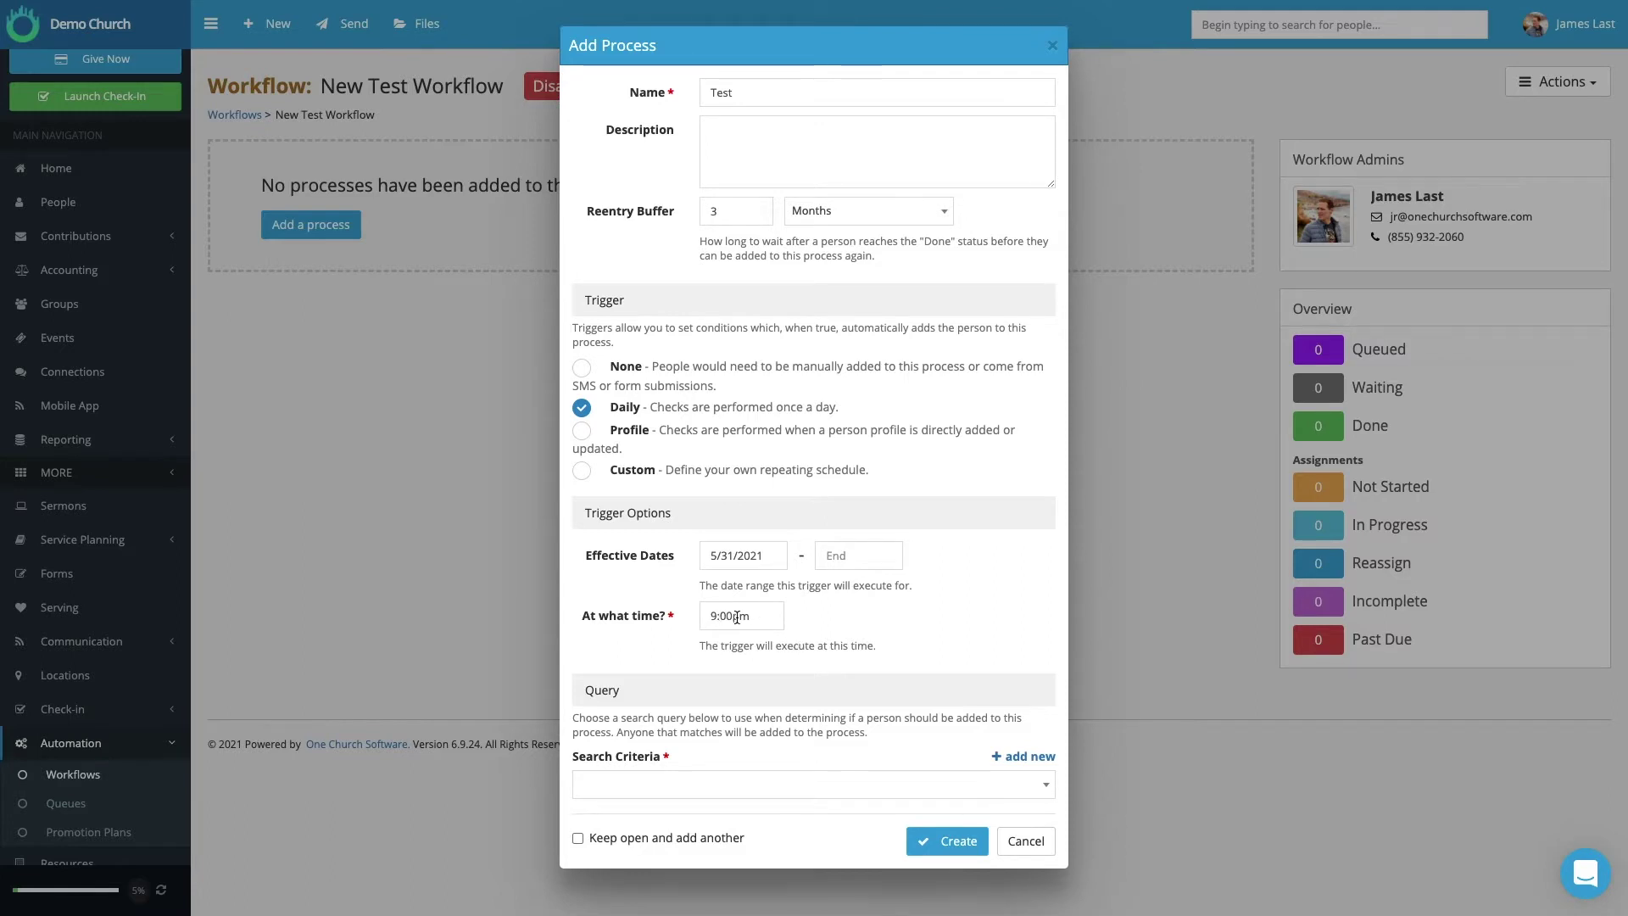
- Change the trigger time from pm to 9:00am
left_click_drag(734, 616, 764, 618)
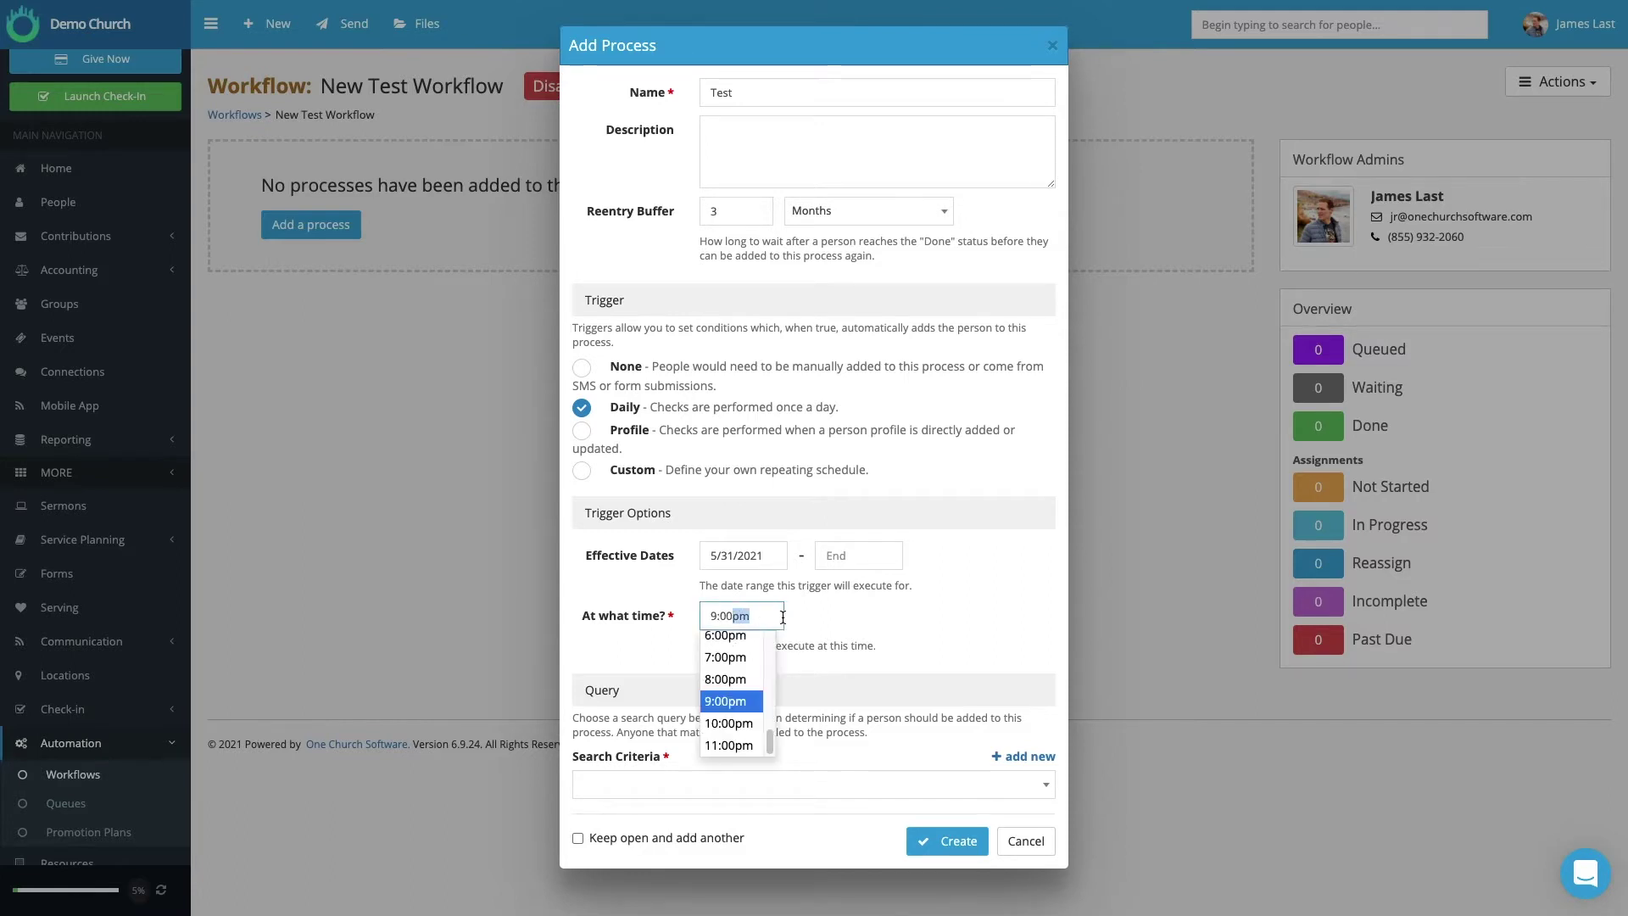
type("am")
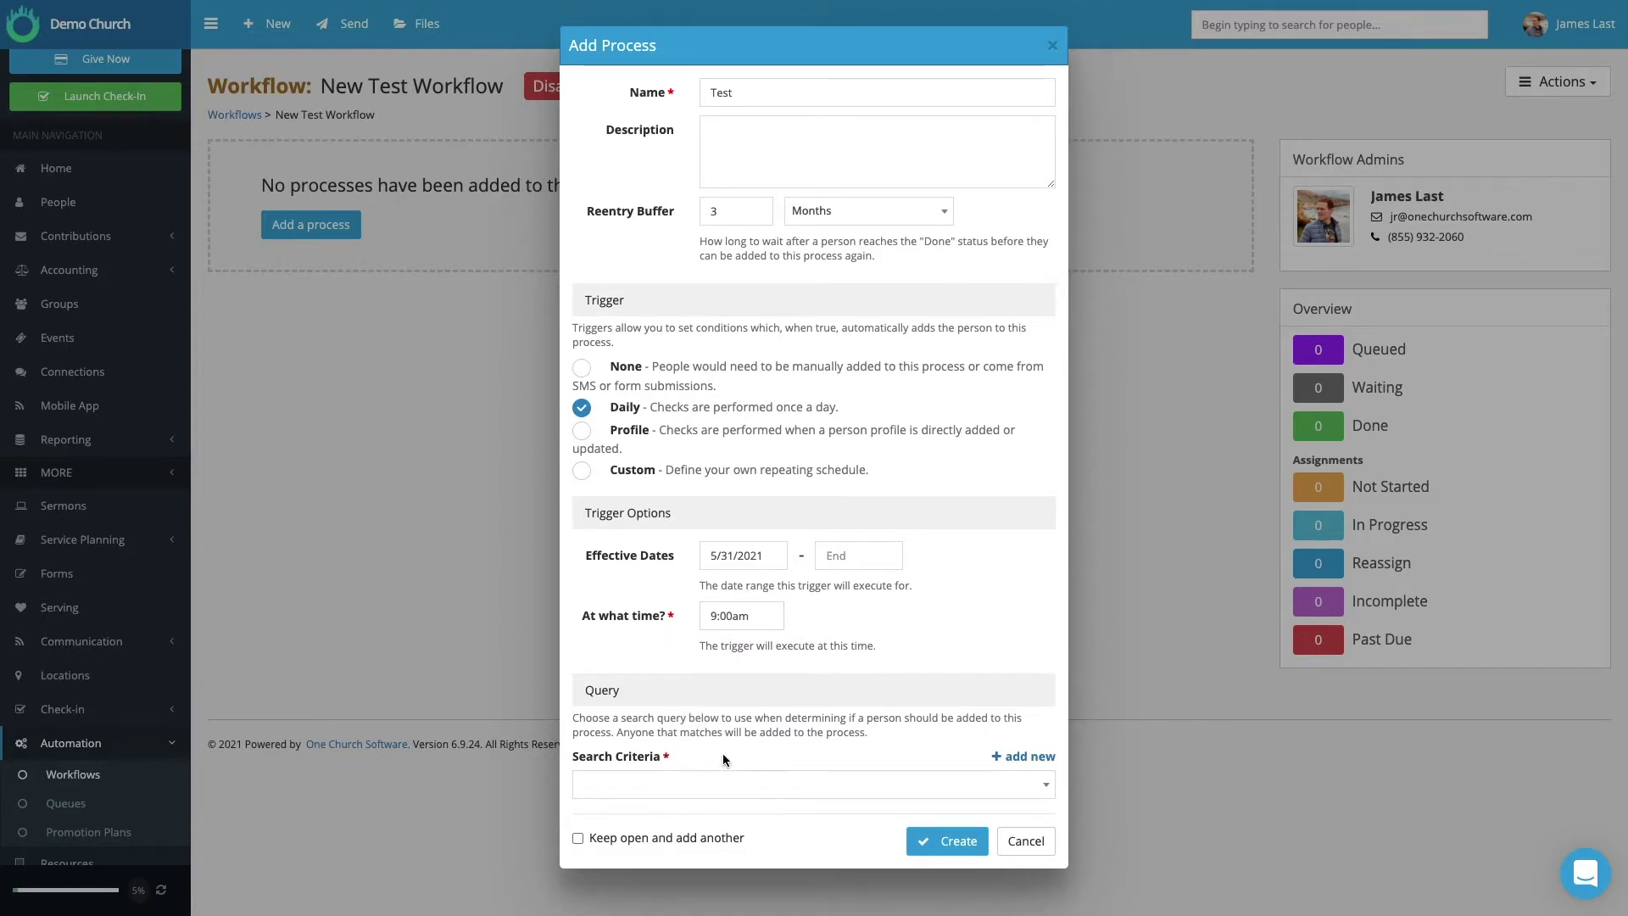
left_click_drag(587, 692, 648, 691)
left_click(648, 687)
- Browse the saved search queries without picking one, then start a new search query
left_click(1046, 788)
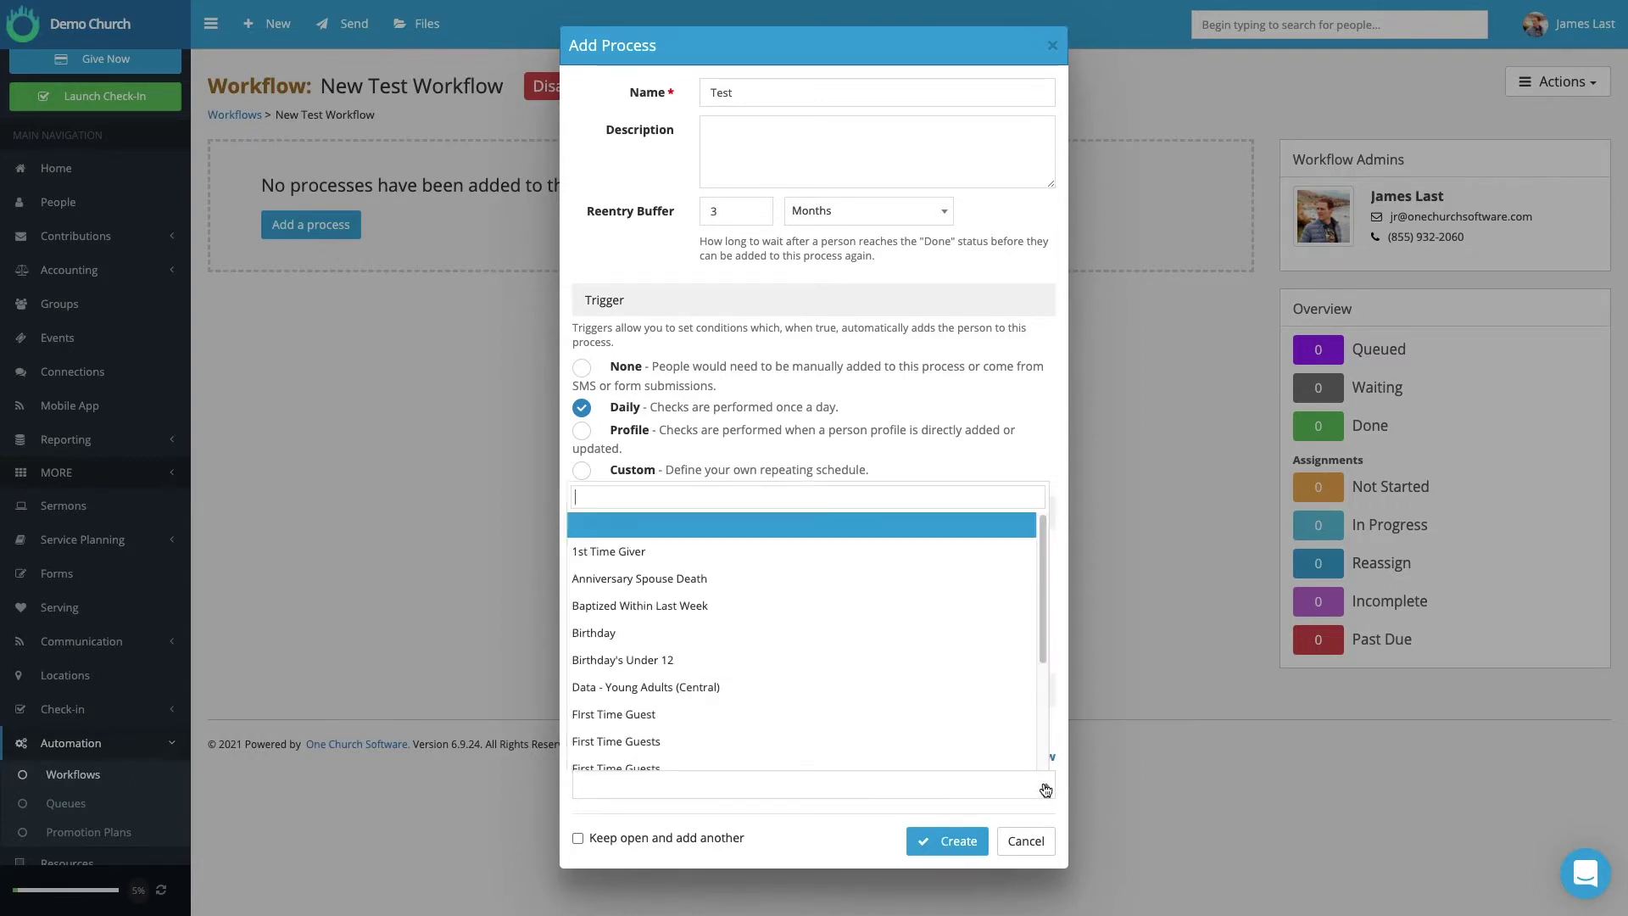
scroll(642, 679, "down", 3)
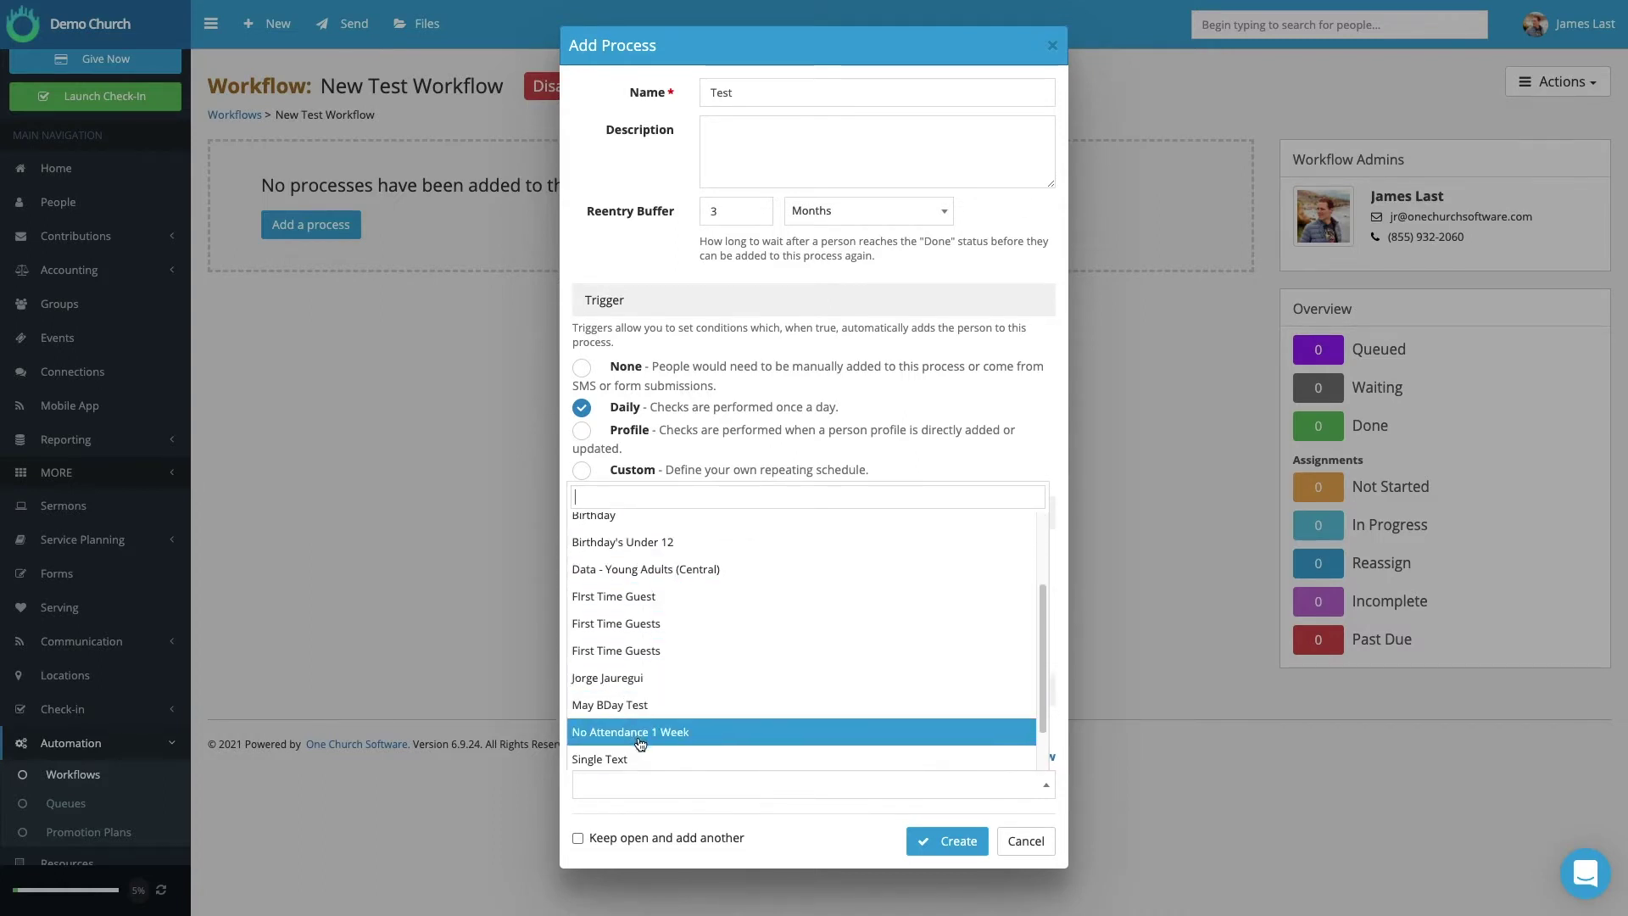
scroll(640, 744, "up", 3)
left_click(952, 436)
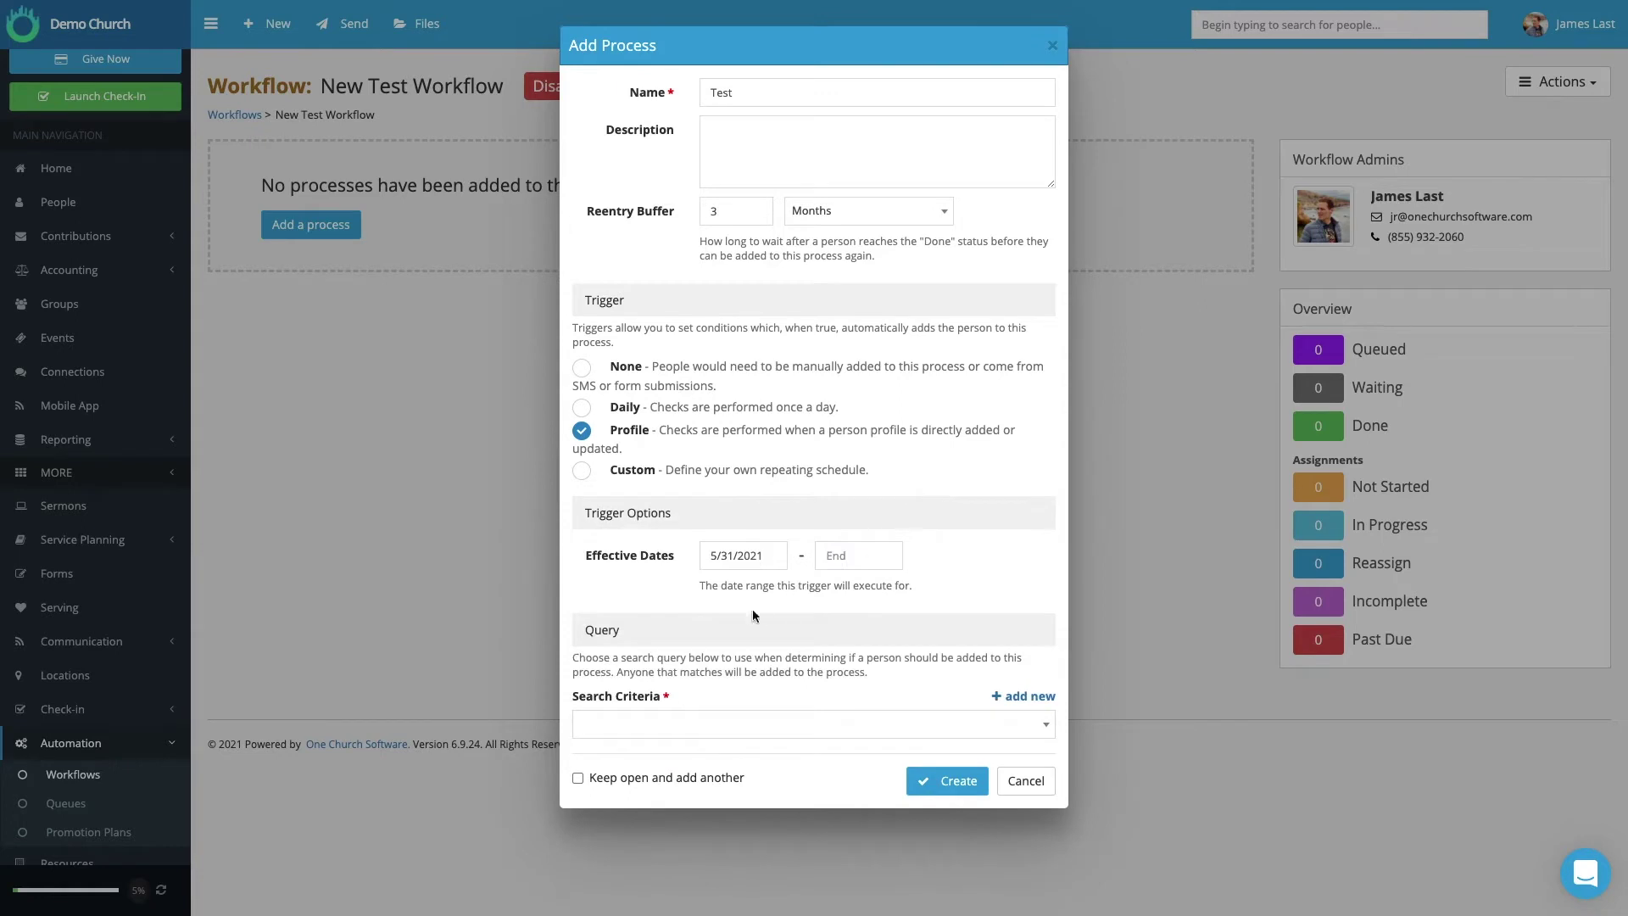
left_click(1027, 698)
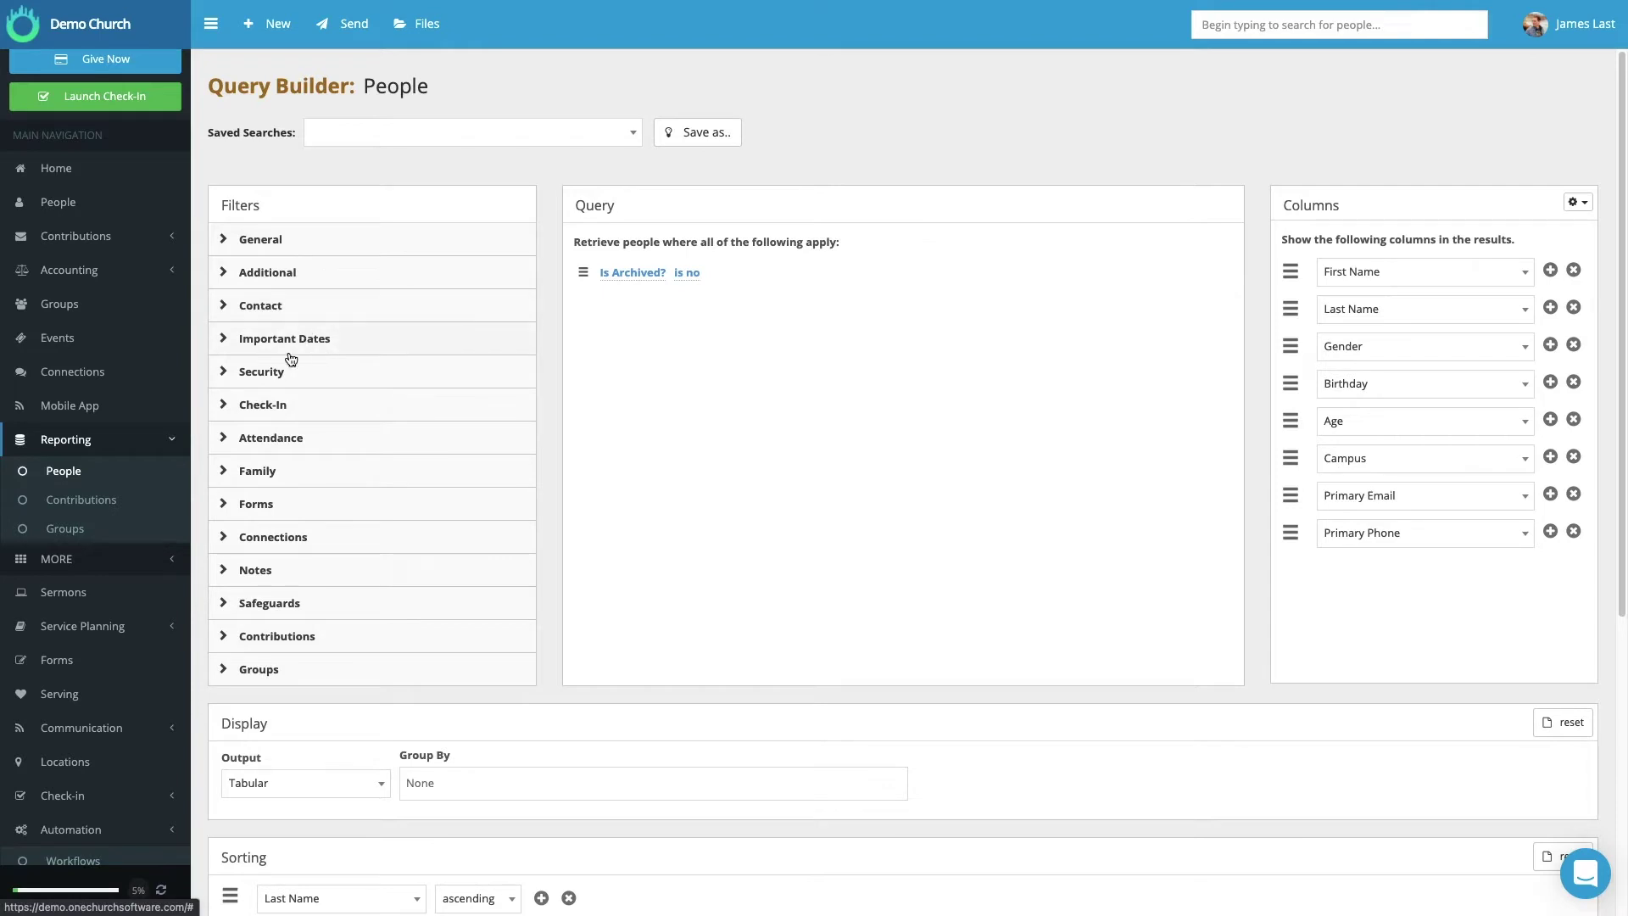
- Add the condition: does not have Attendance logs where Date is last week
left_click(315, 443)
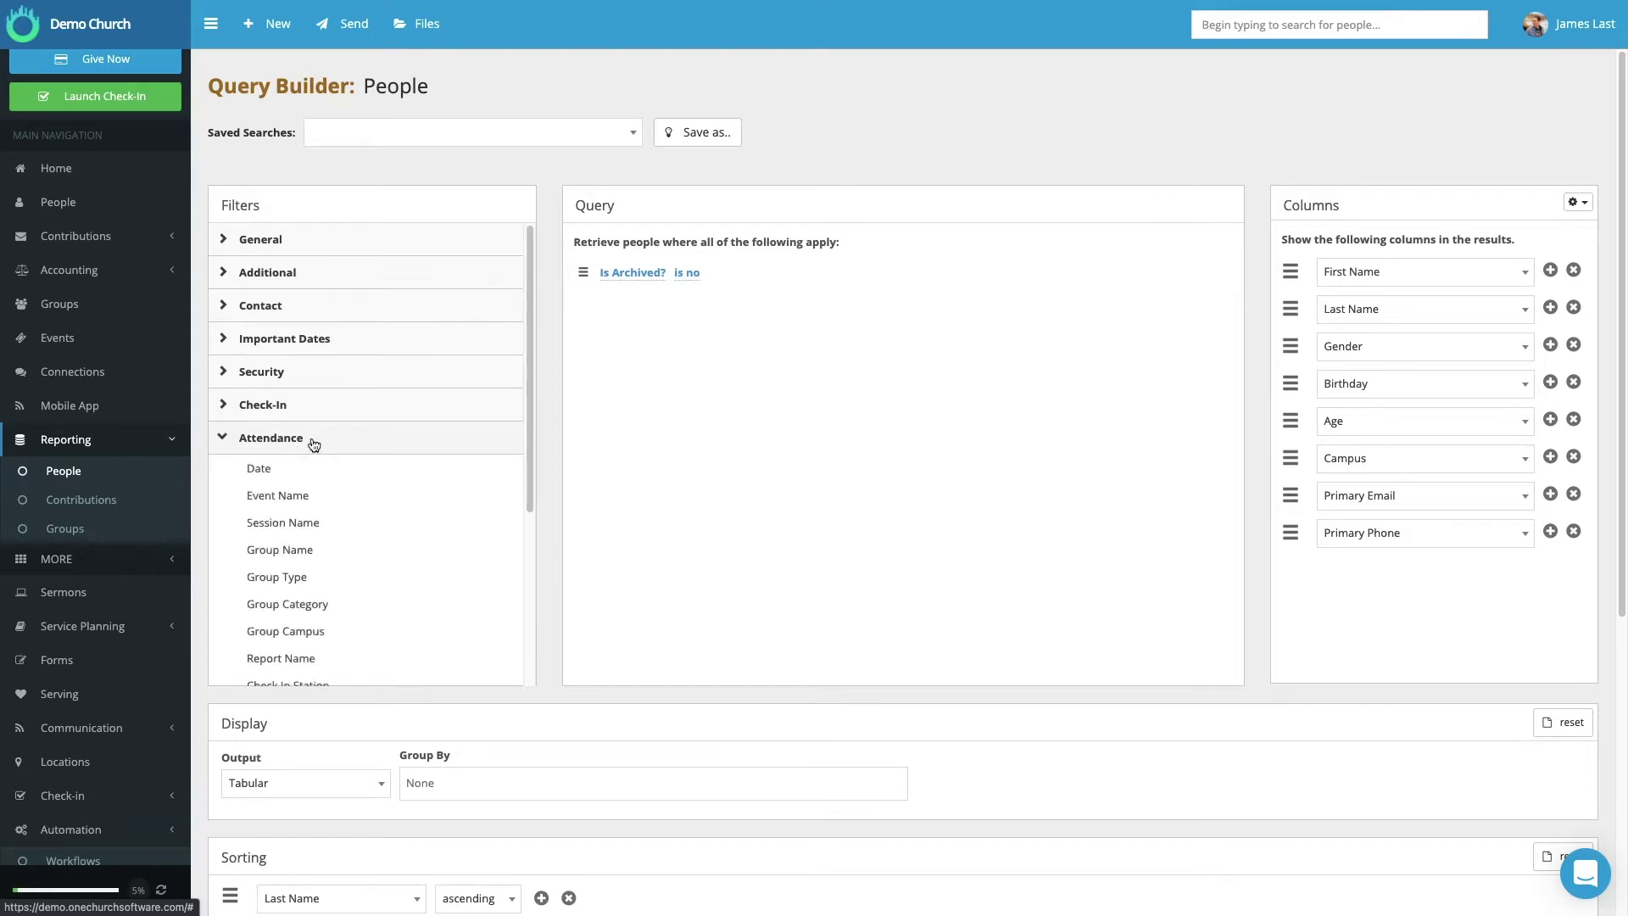
left_click(285, 478)
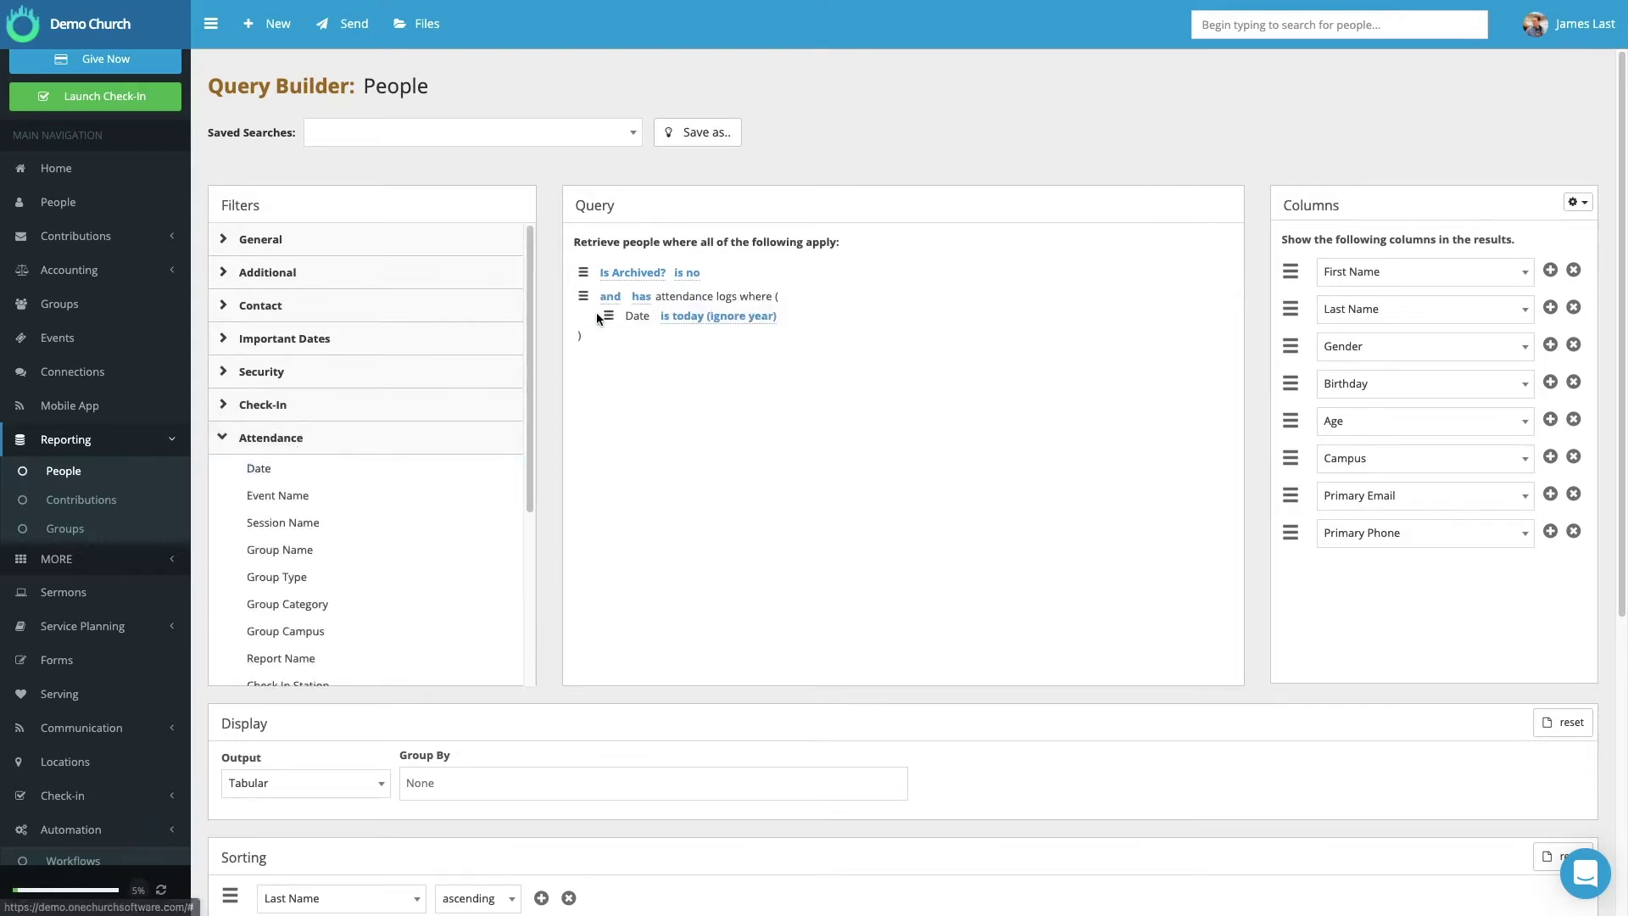
left_click(639, 298)
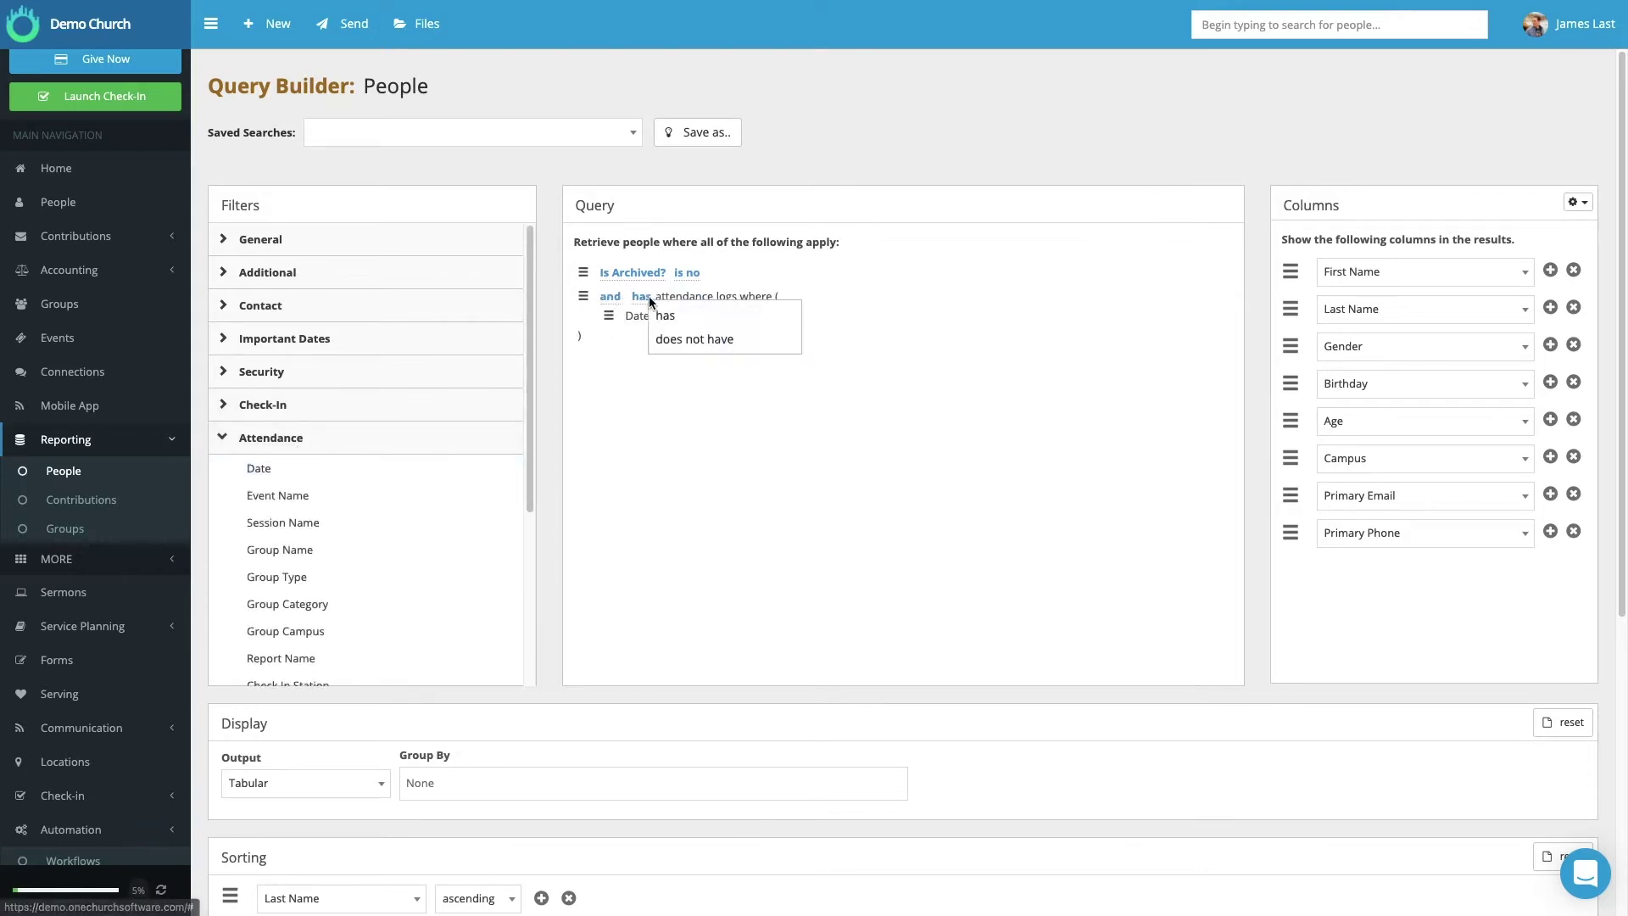
left_click(688, 337)
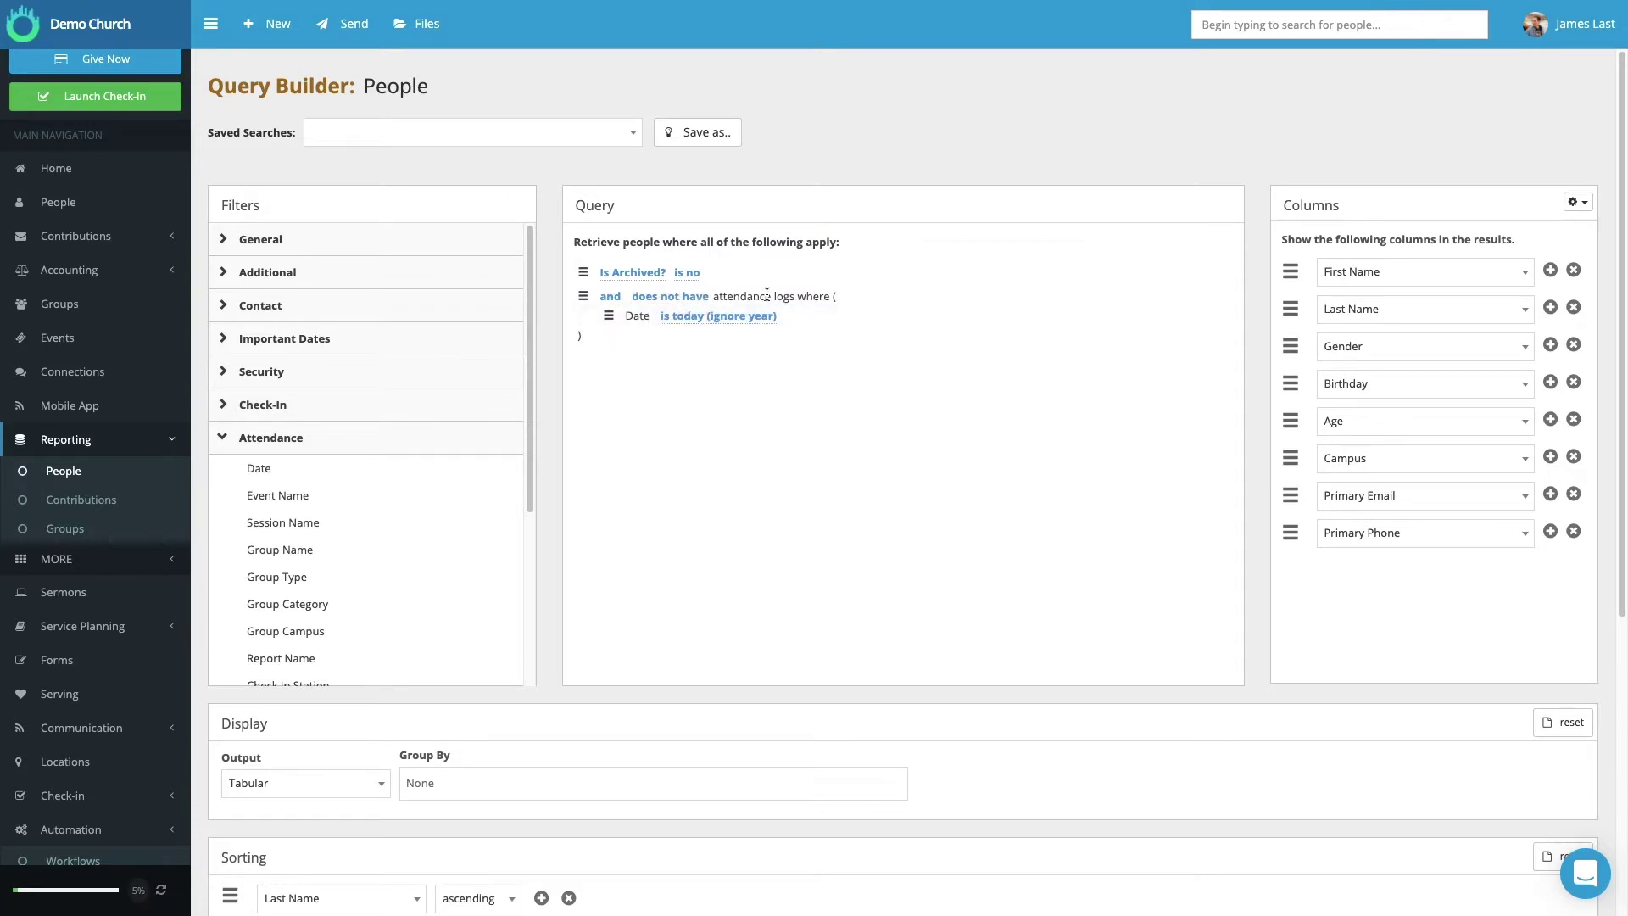
left_click(694, 317)
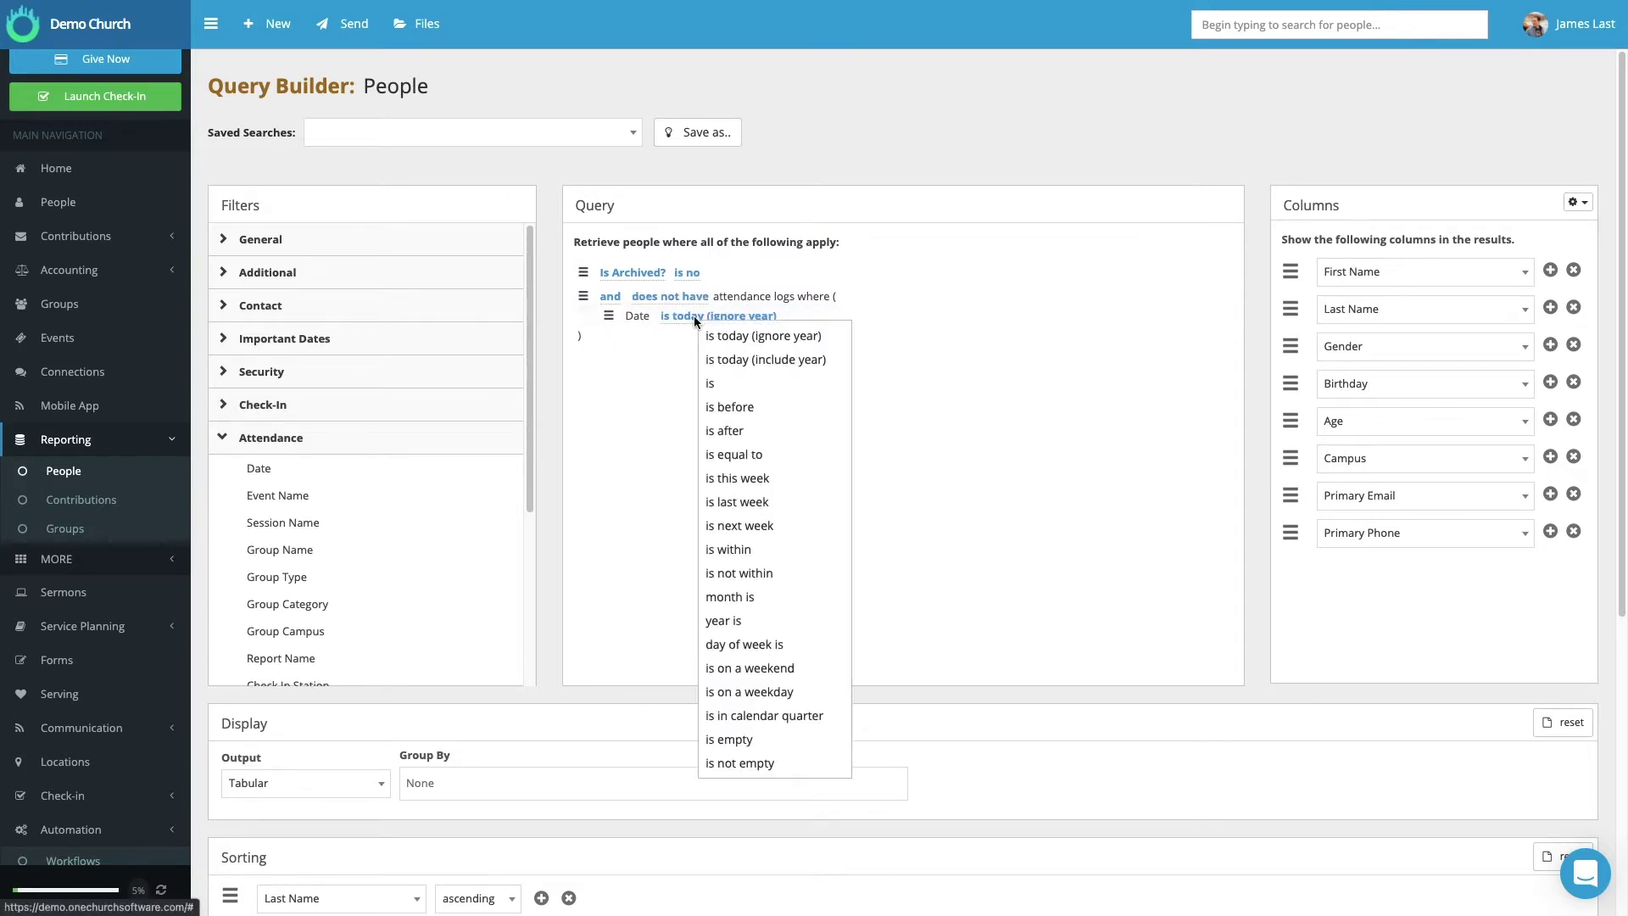
left_click(738, 502)
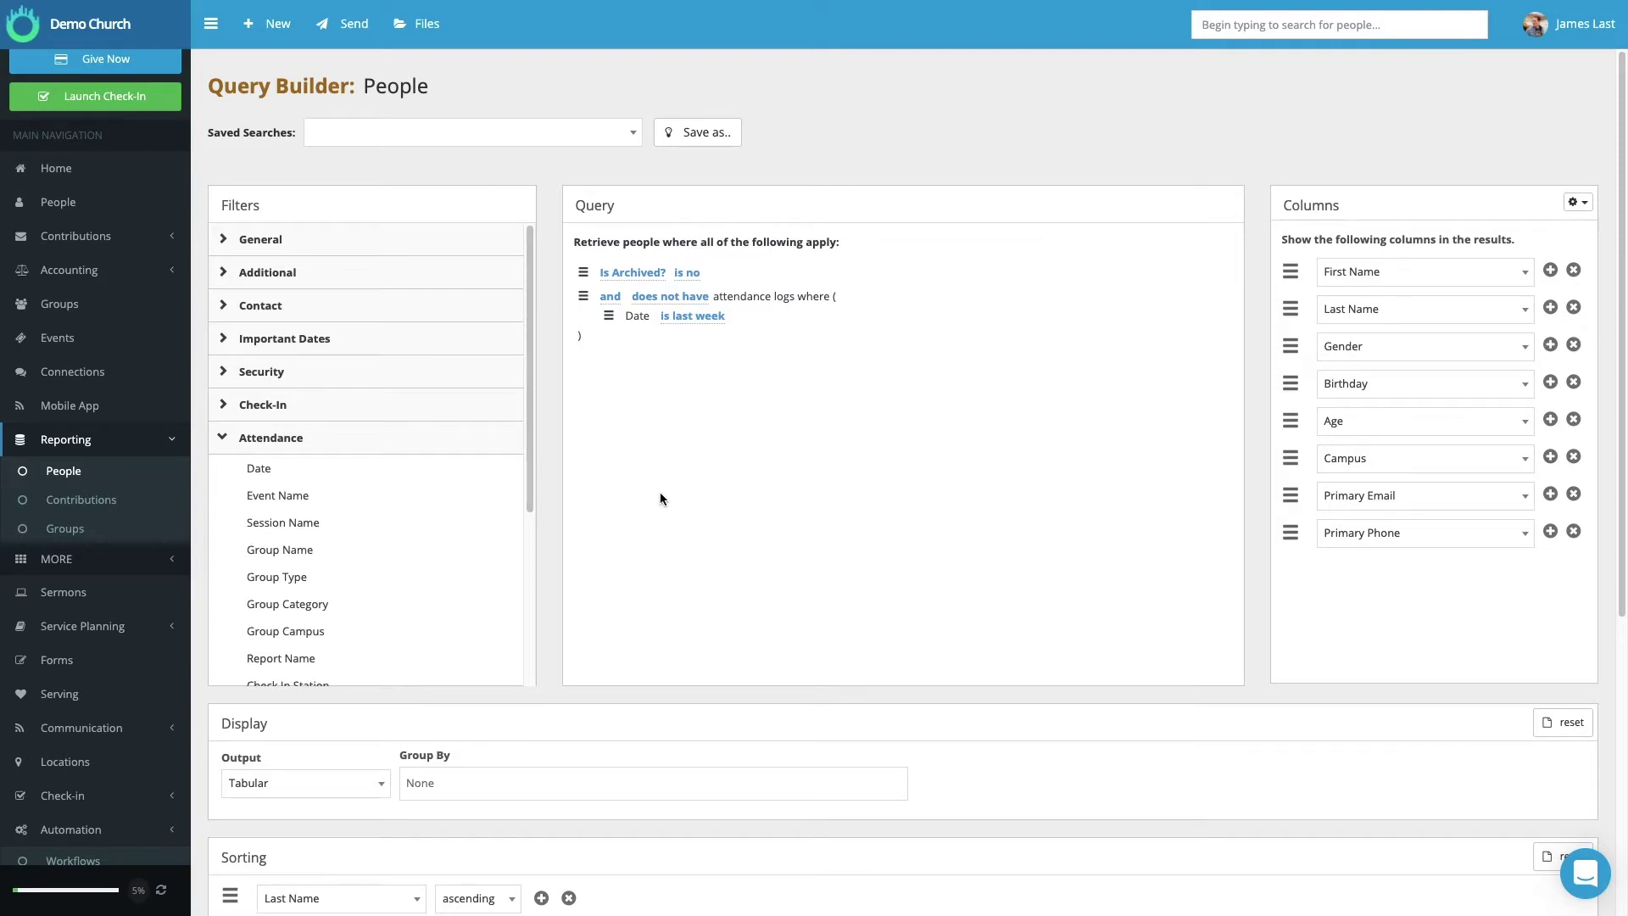
scroll(660, 499, "down", 5)
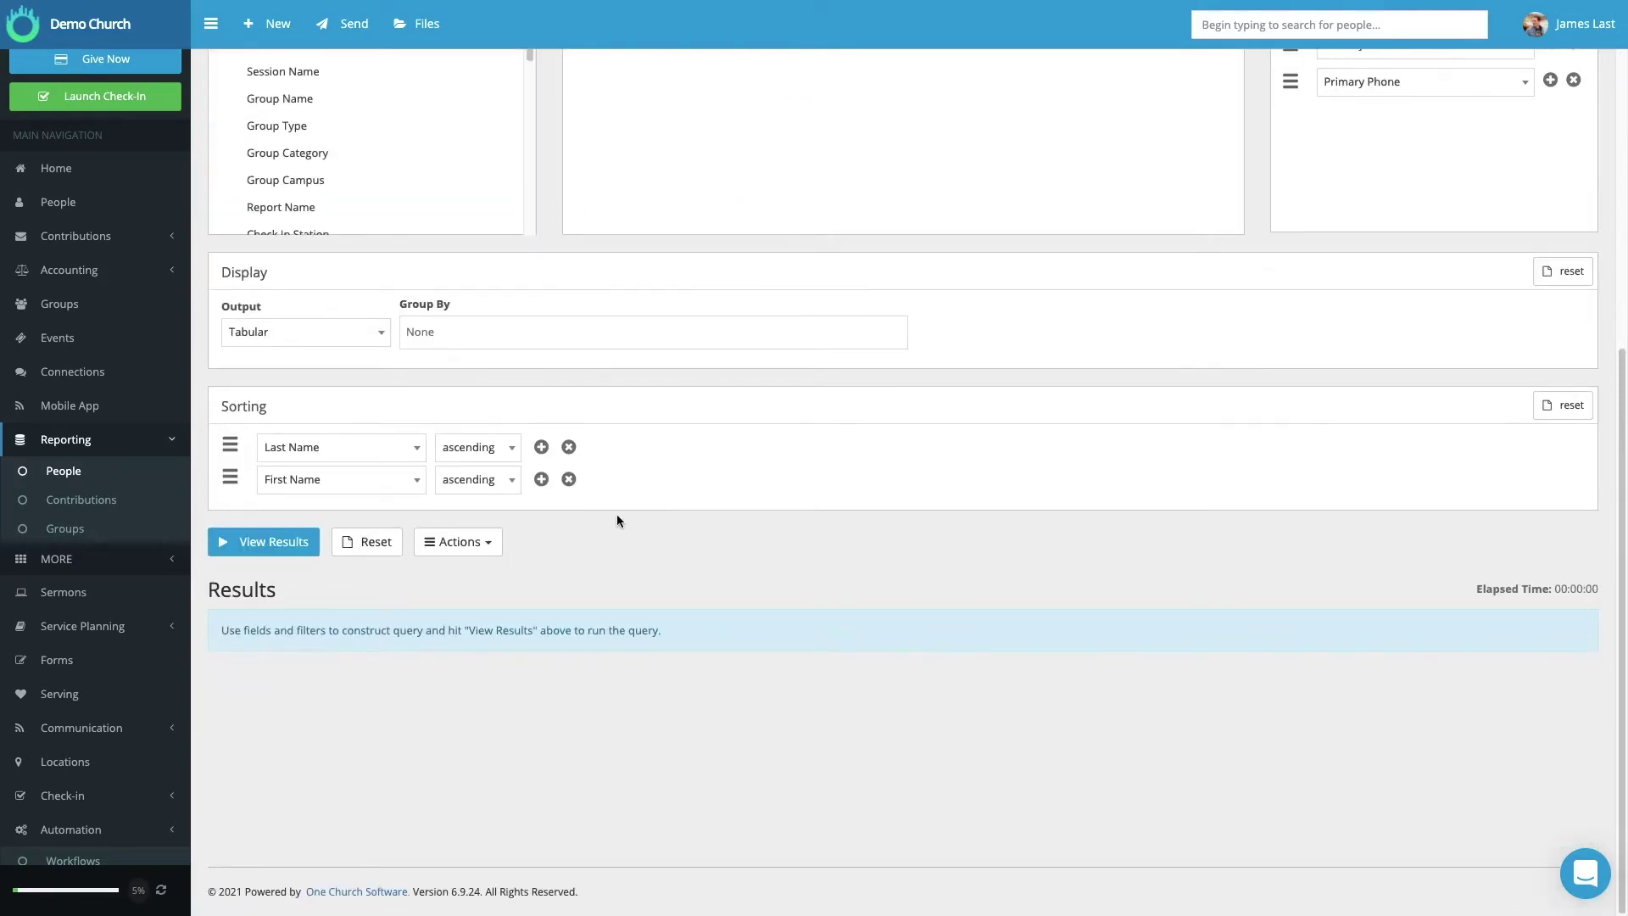
- Run the query to preview its 88 matching people
left_click(263, 543)
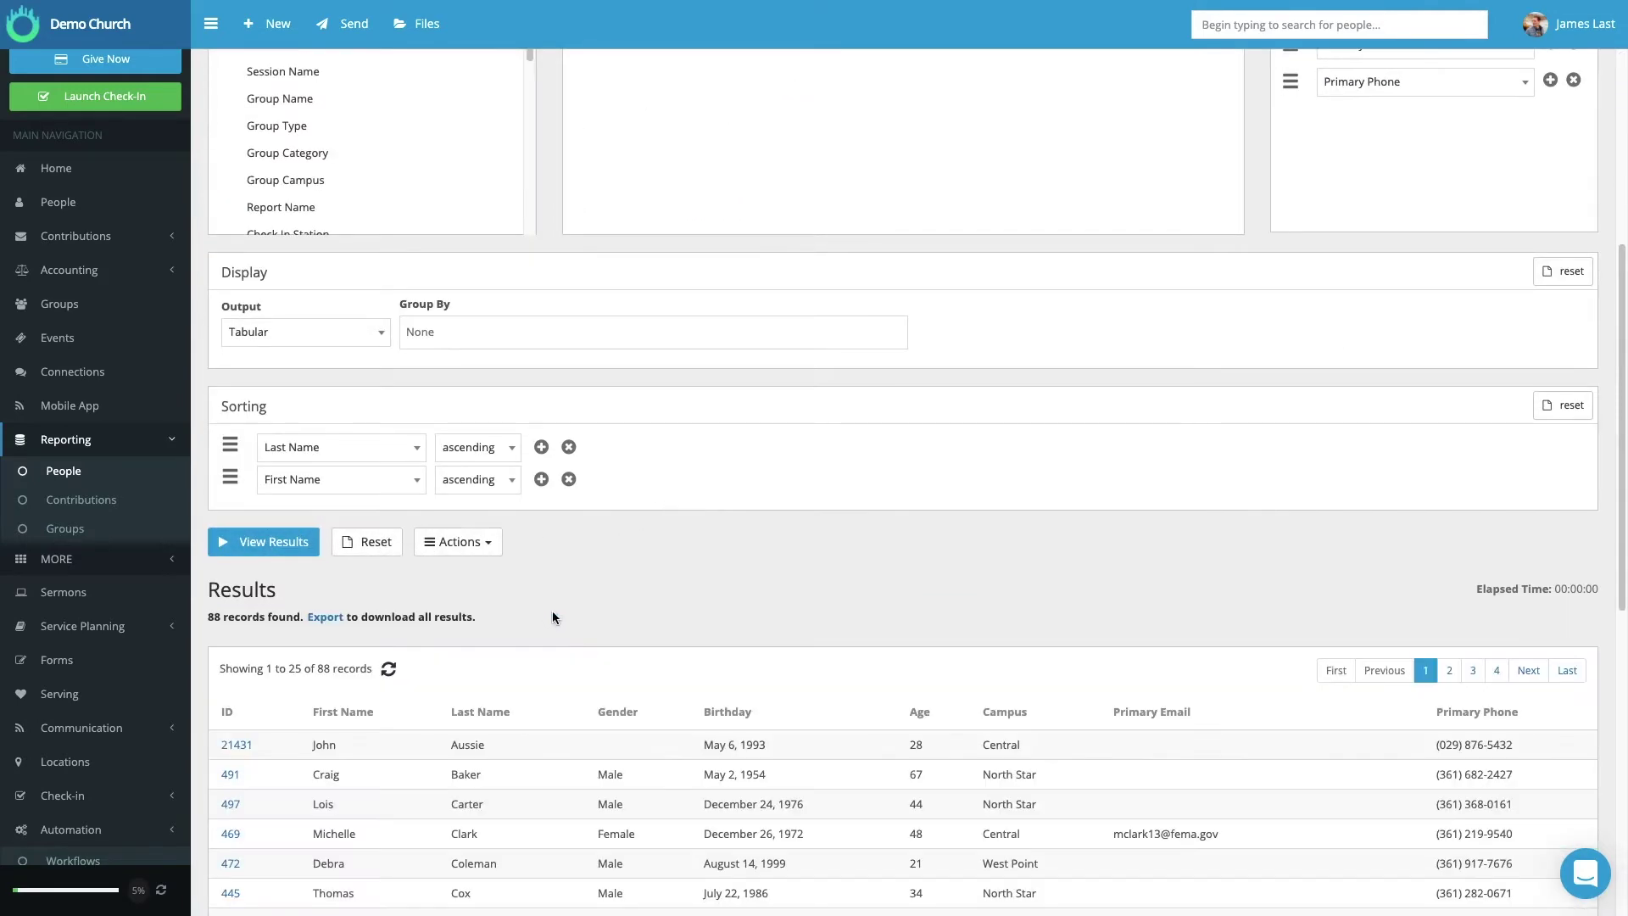
scroll(567, 689, "down", 4)
scroll(567, 689, "up", 5)
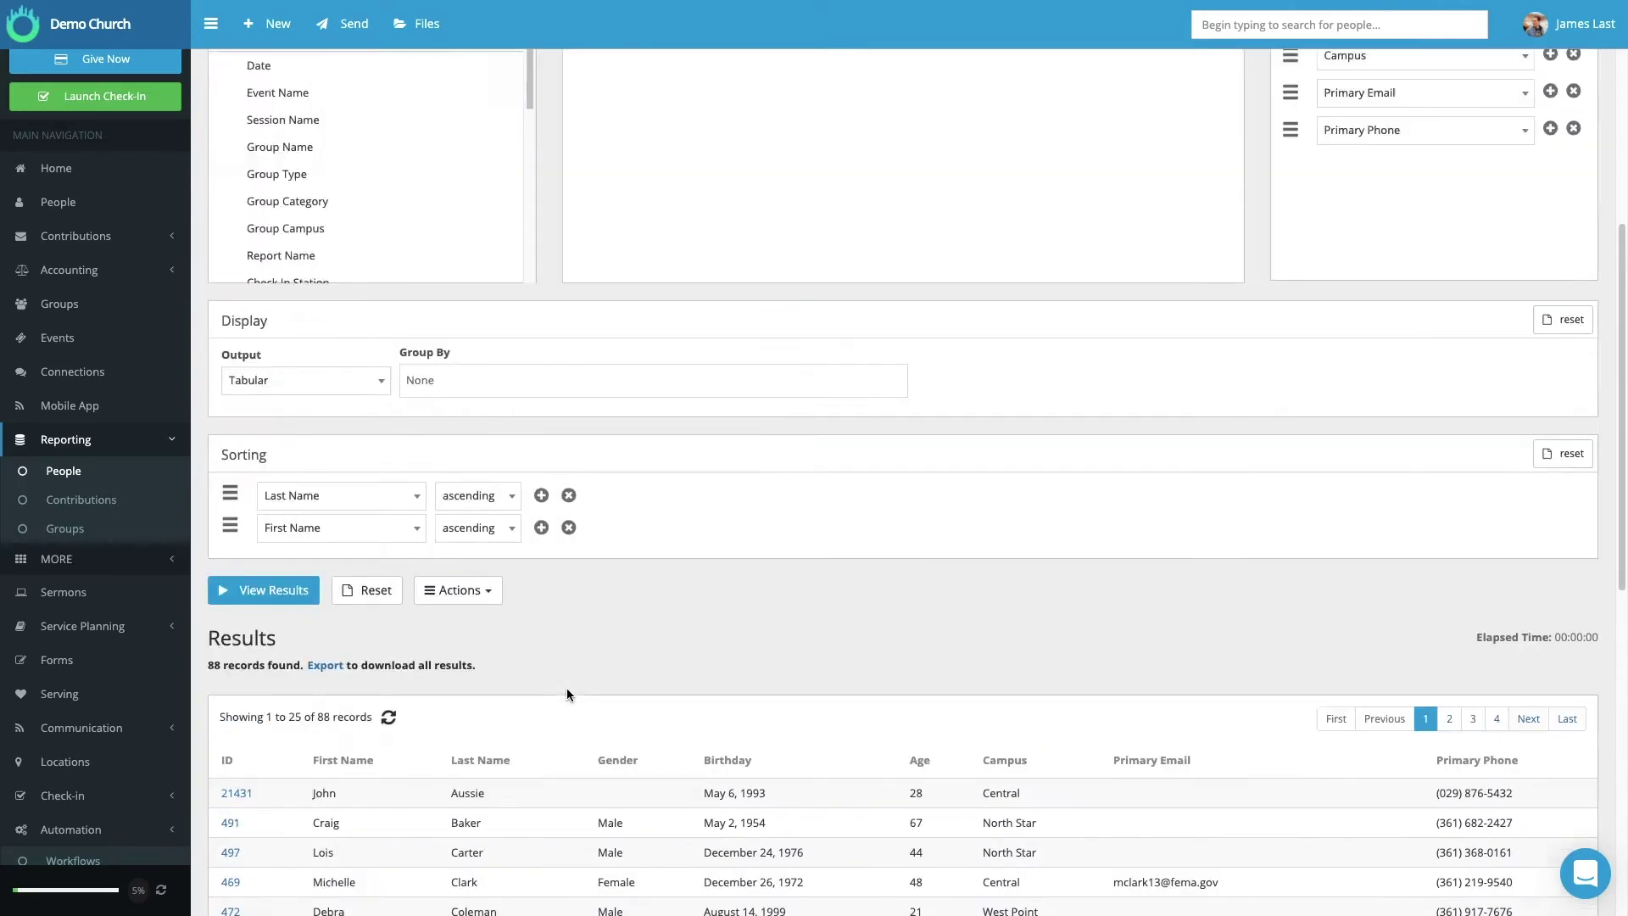
scroll(567, 688, "up", 5)
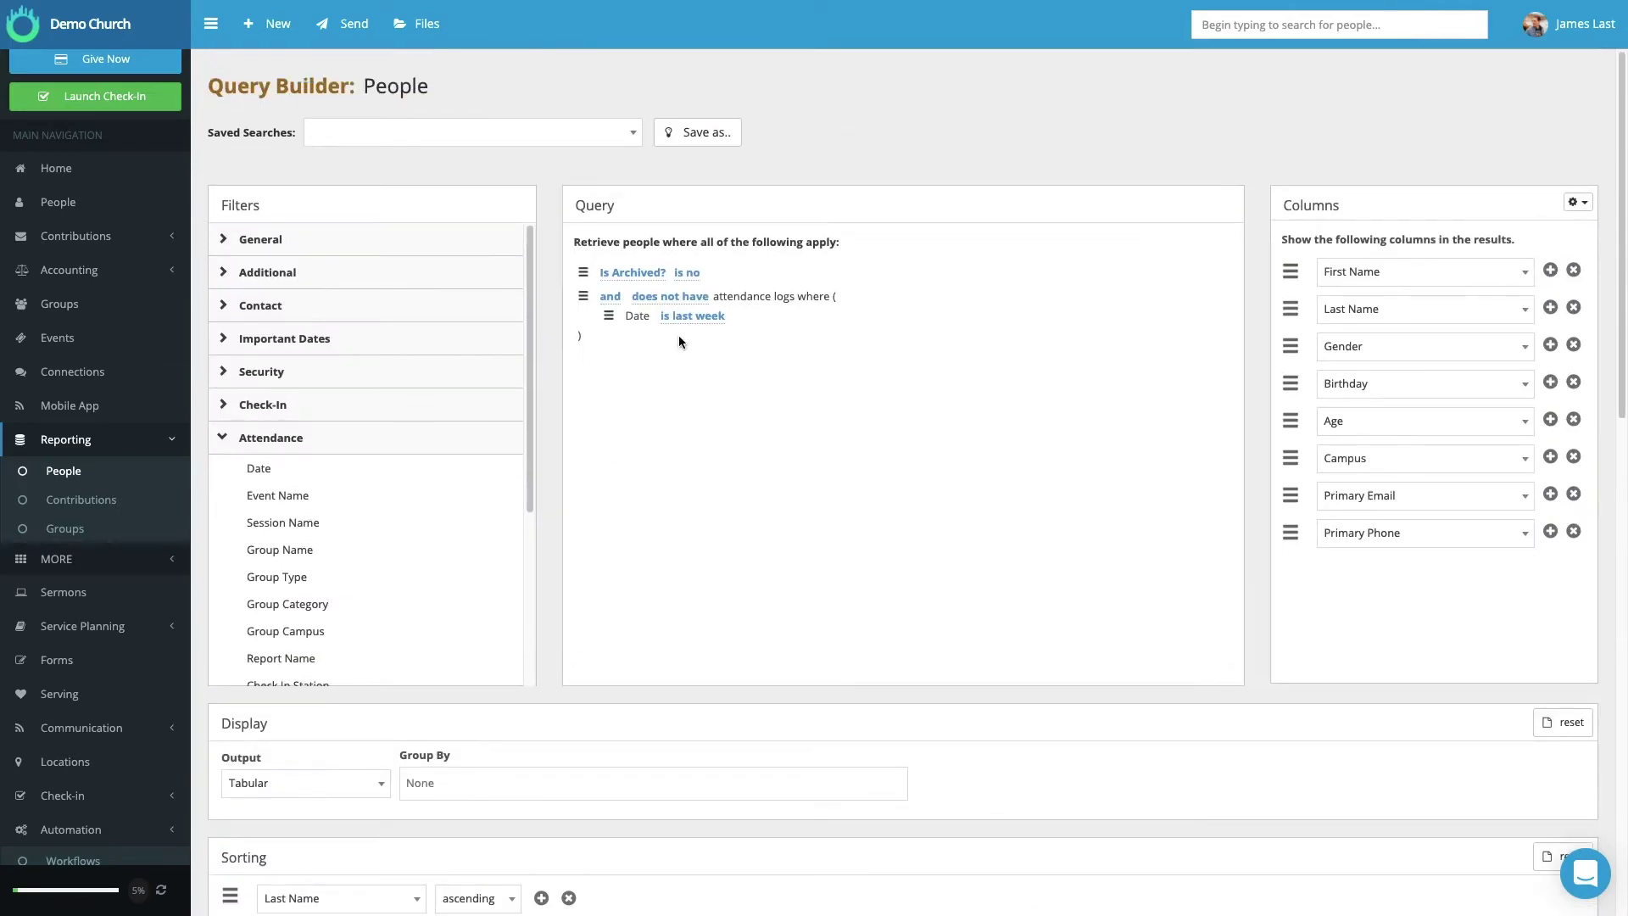
- Save the query under the name 'No attendance last week'
left_click(709, 138)
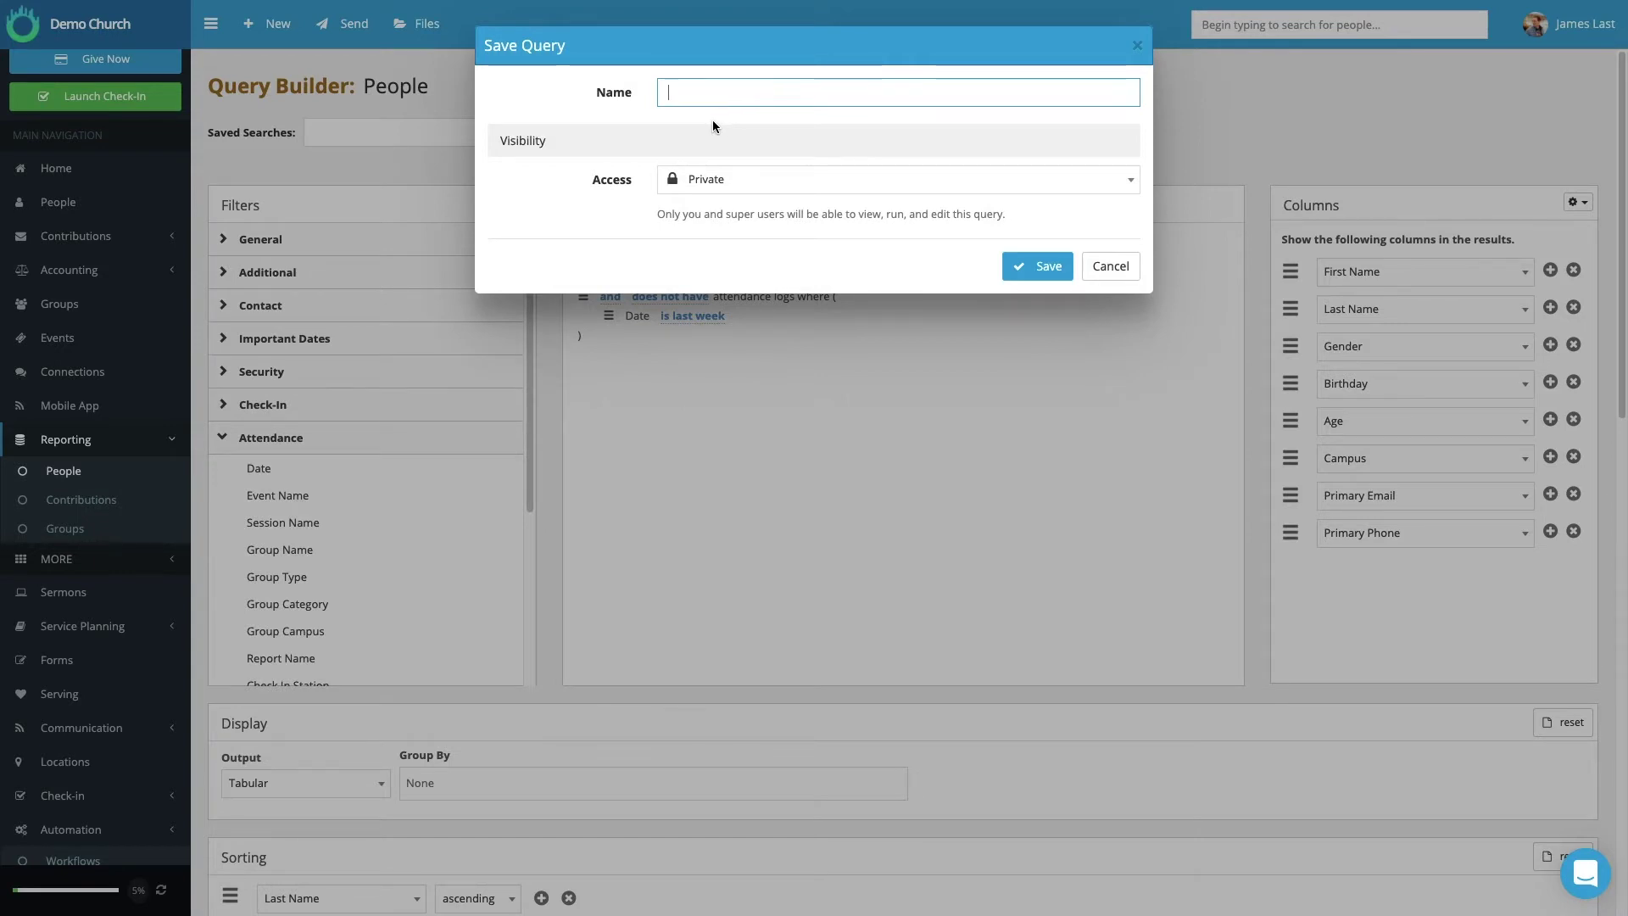
type("No attendance last week")
left_click(1054, 266)
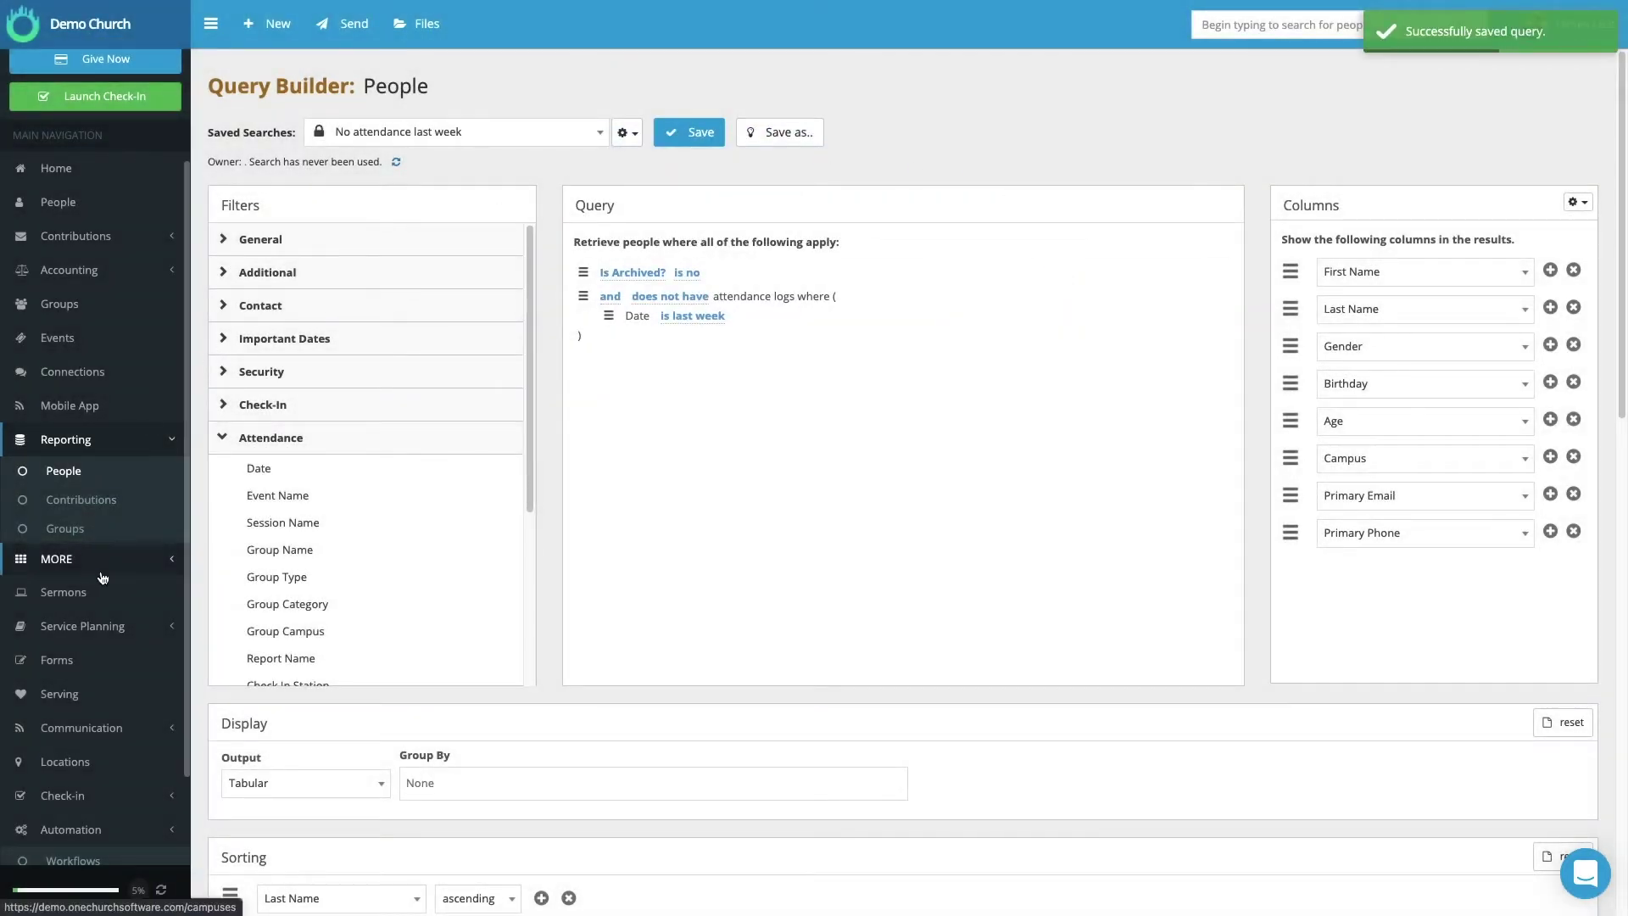
- Go to Automation > Workflows and open New Test Workflow
scroll(100, 576, "down", 2)
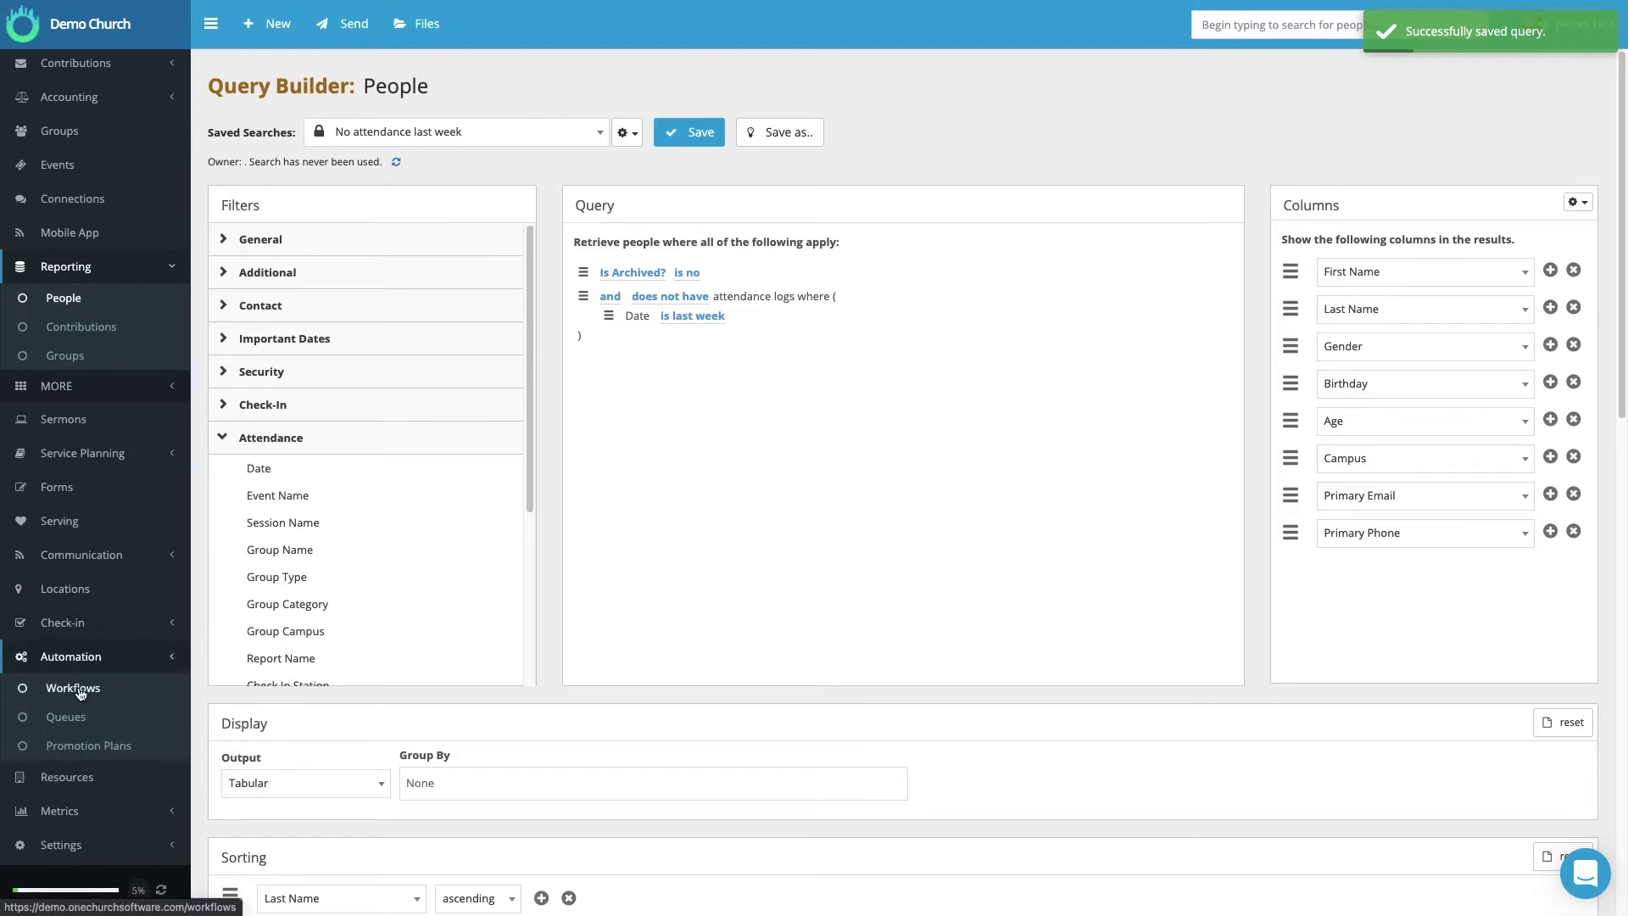
left_click(38, 687)
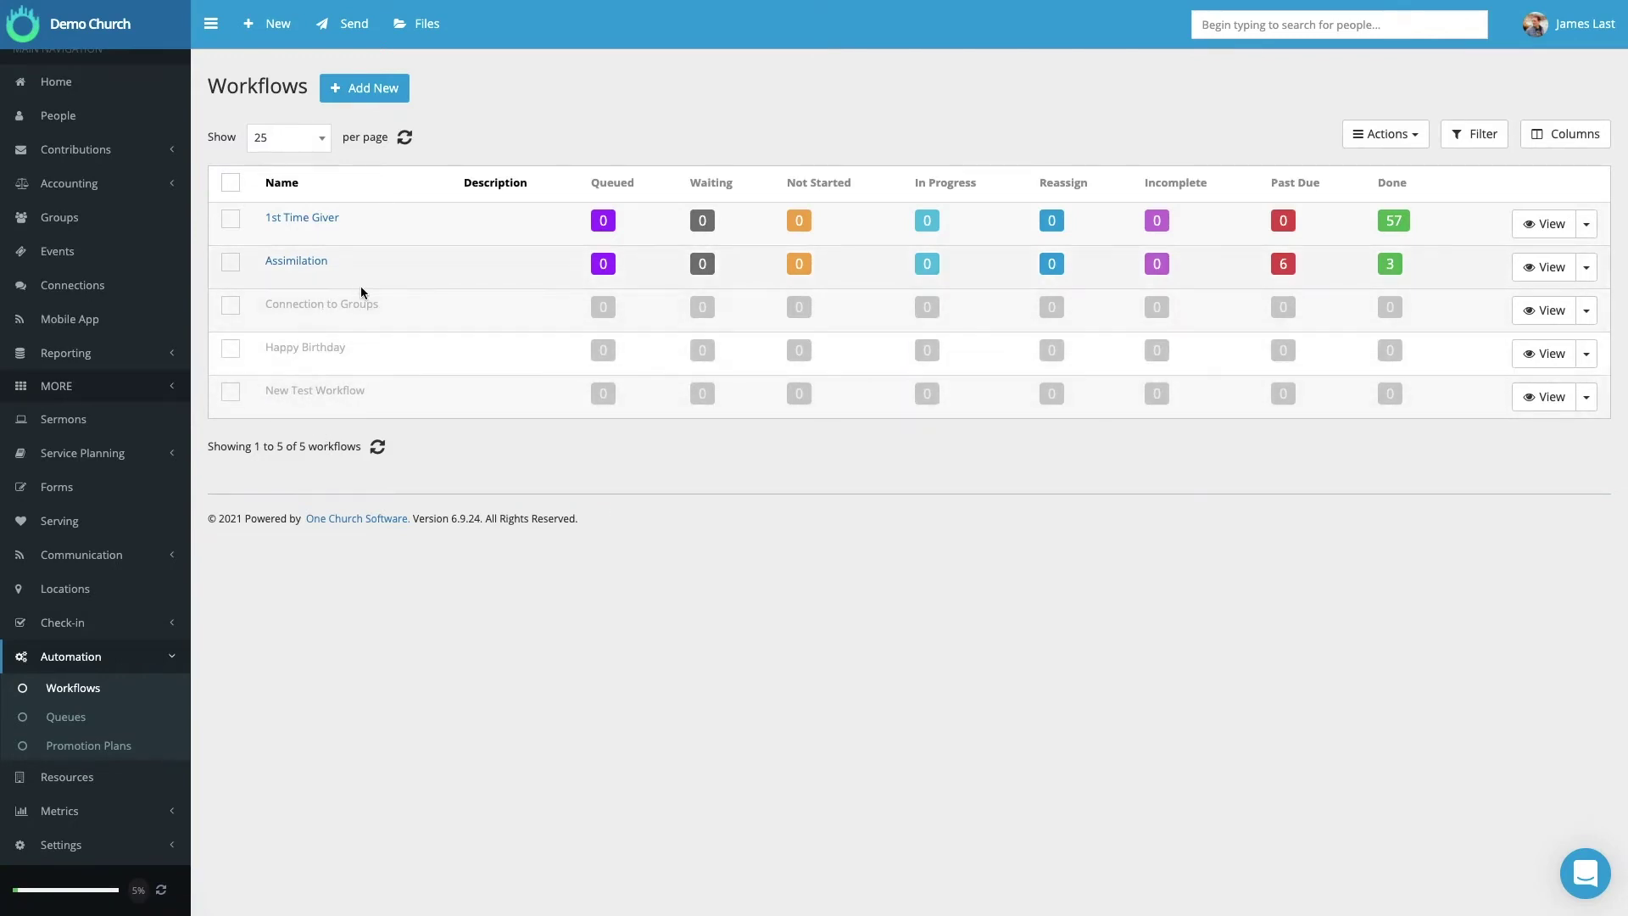
left_click(314, 389)
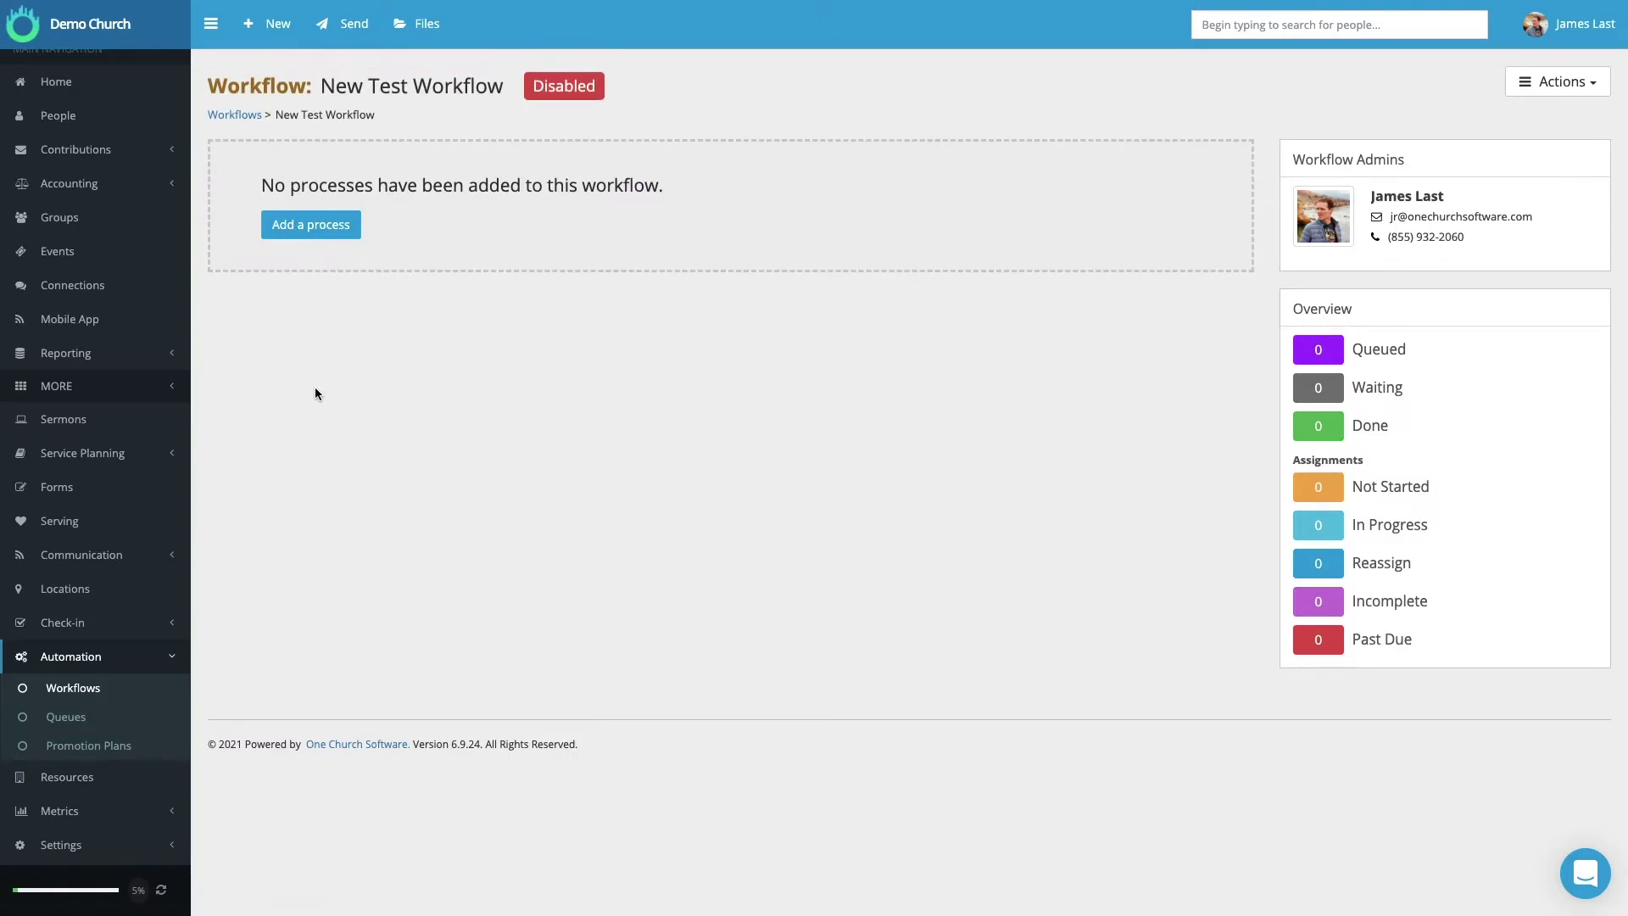
- Add a process named 'Test Process' with a 3 Months reentry buffer
left_click(316, 223)
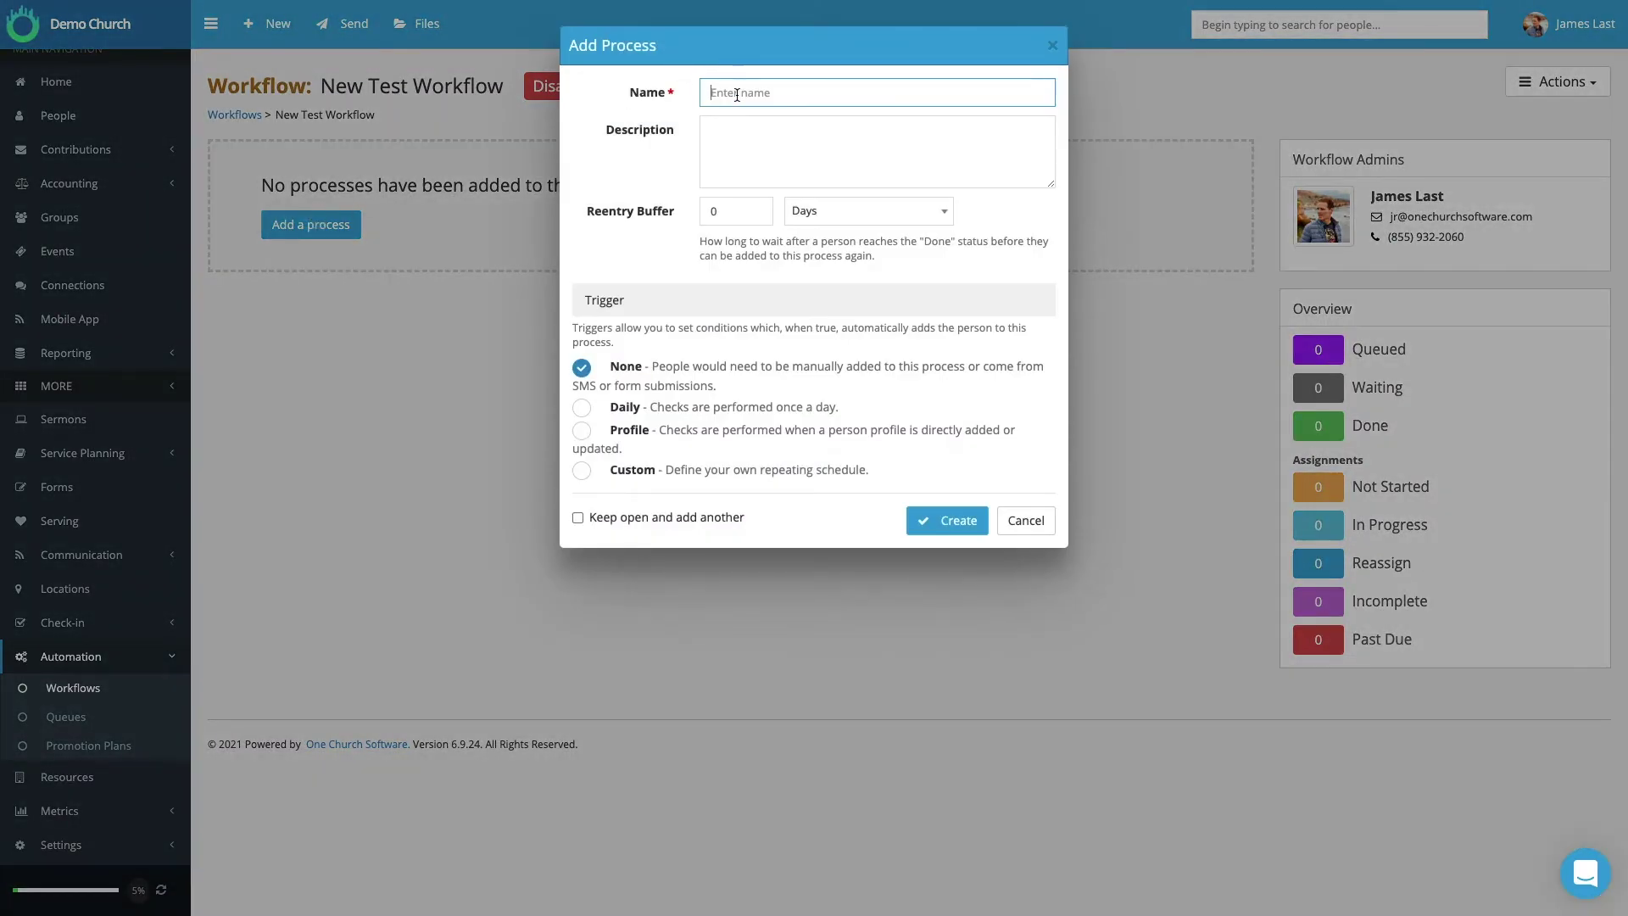
type("Test Process")
key("Tab")
key("Tab")
type("3")
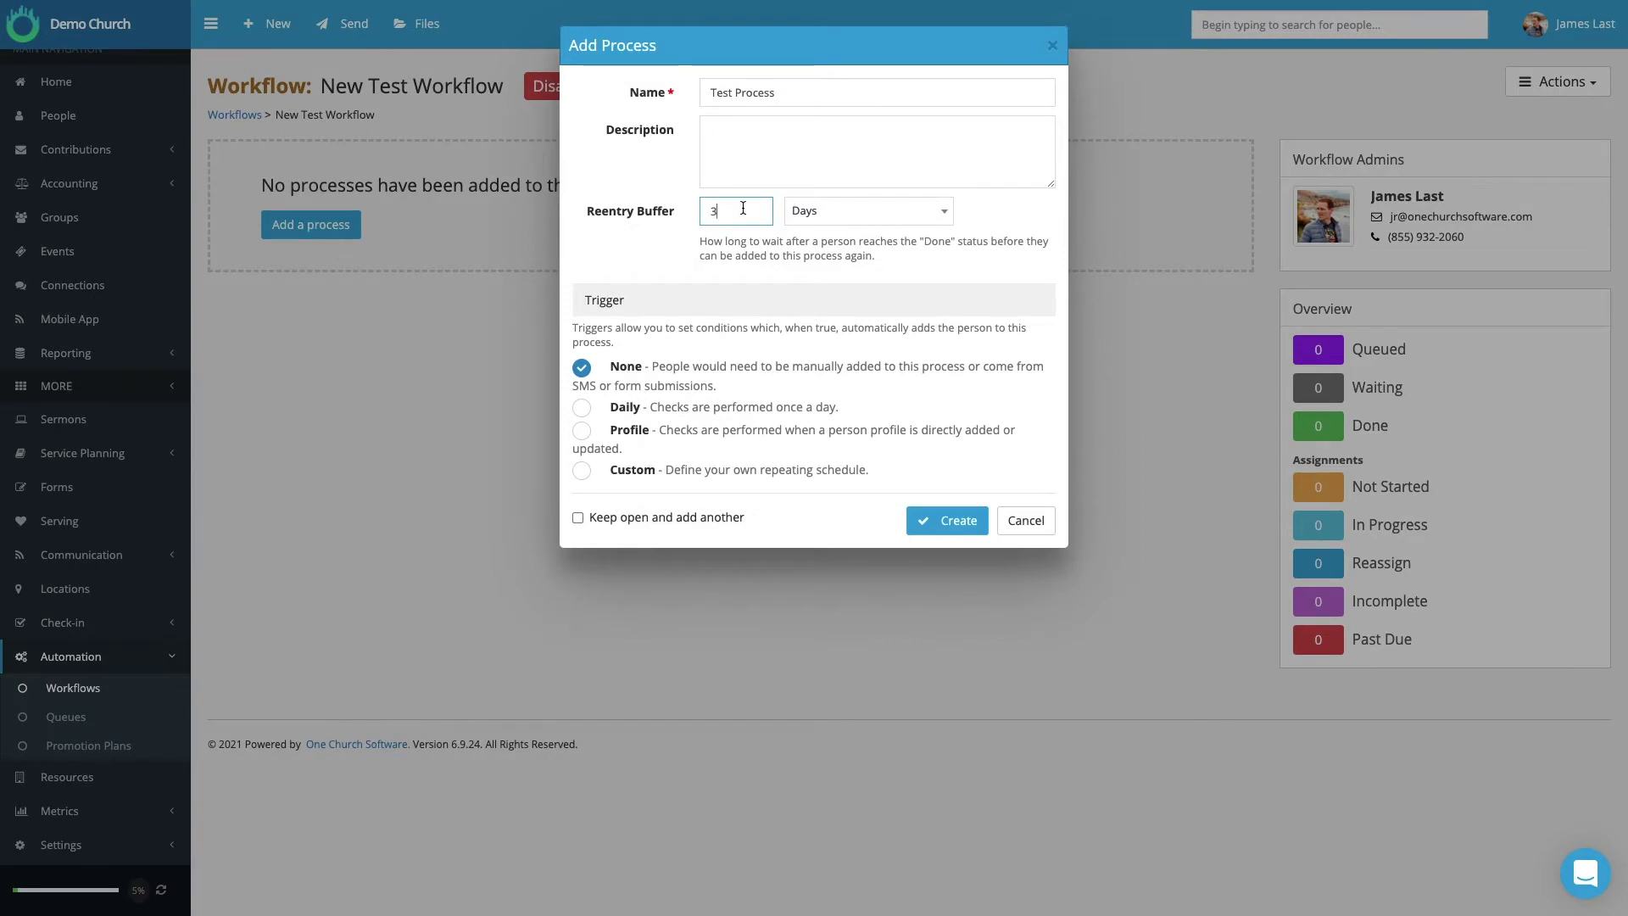
left_click(857, 211)
left_click(826, 318)
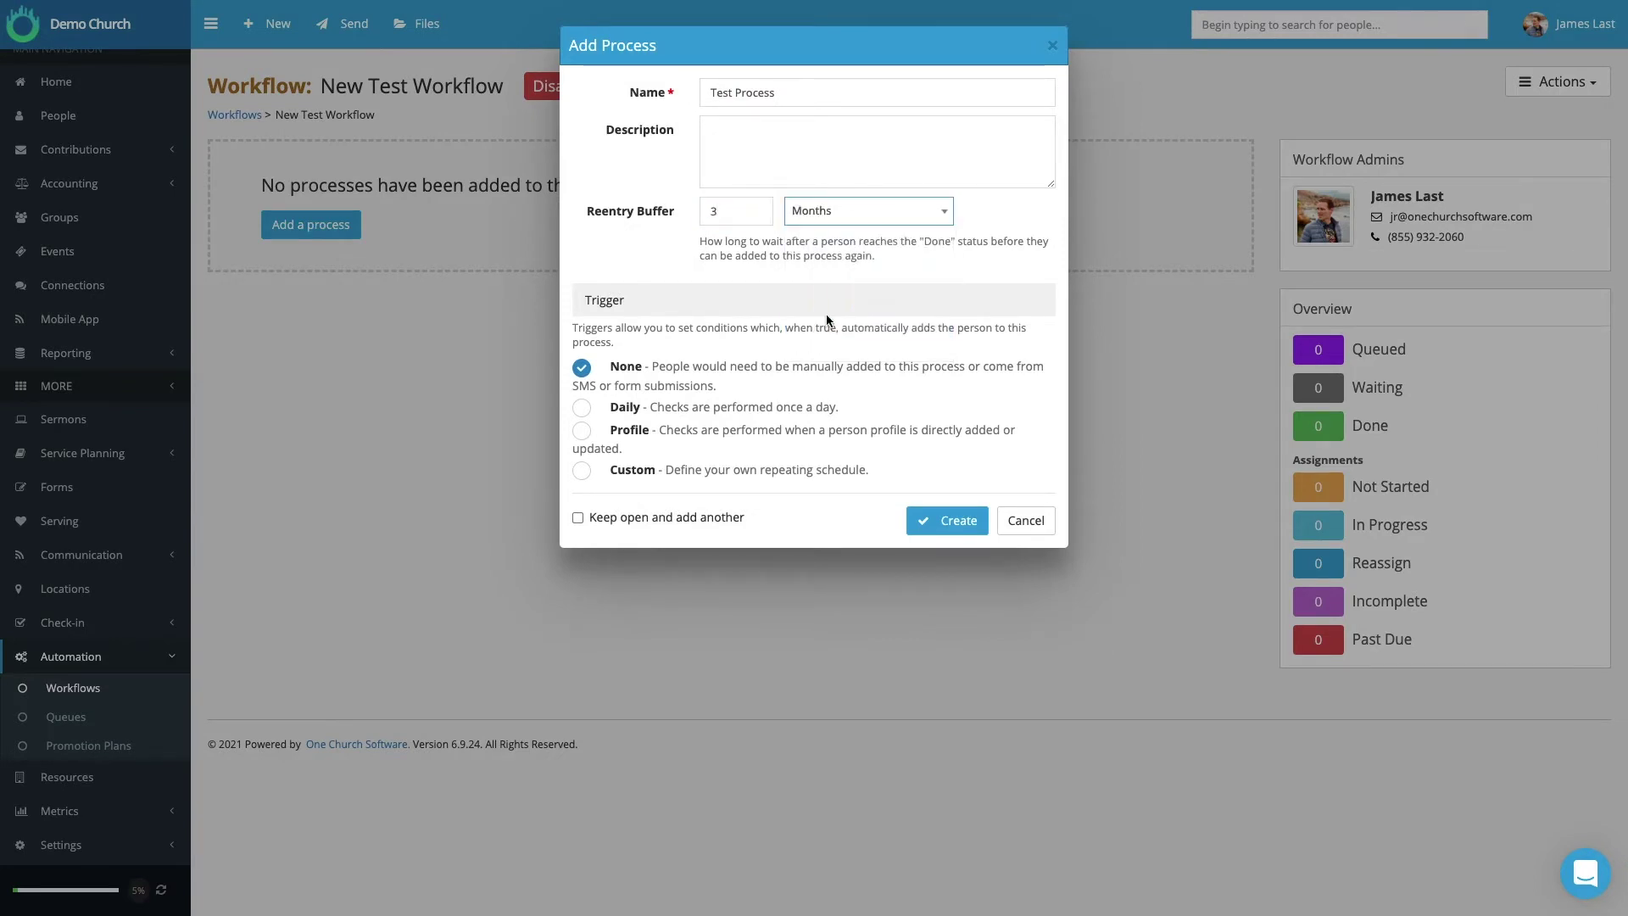
- Set the process to trigger daily at 9:00am
left_click(584, 409)
left_click_drag(734, 617, 763, 613)
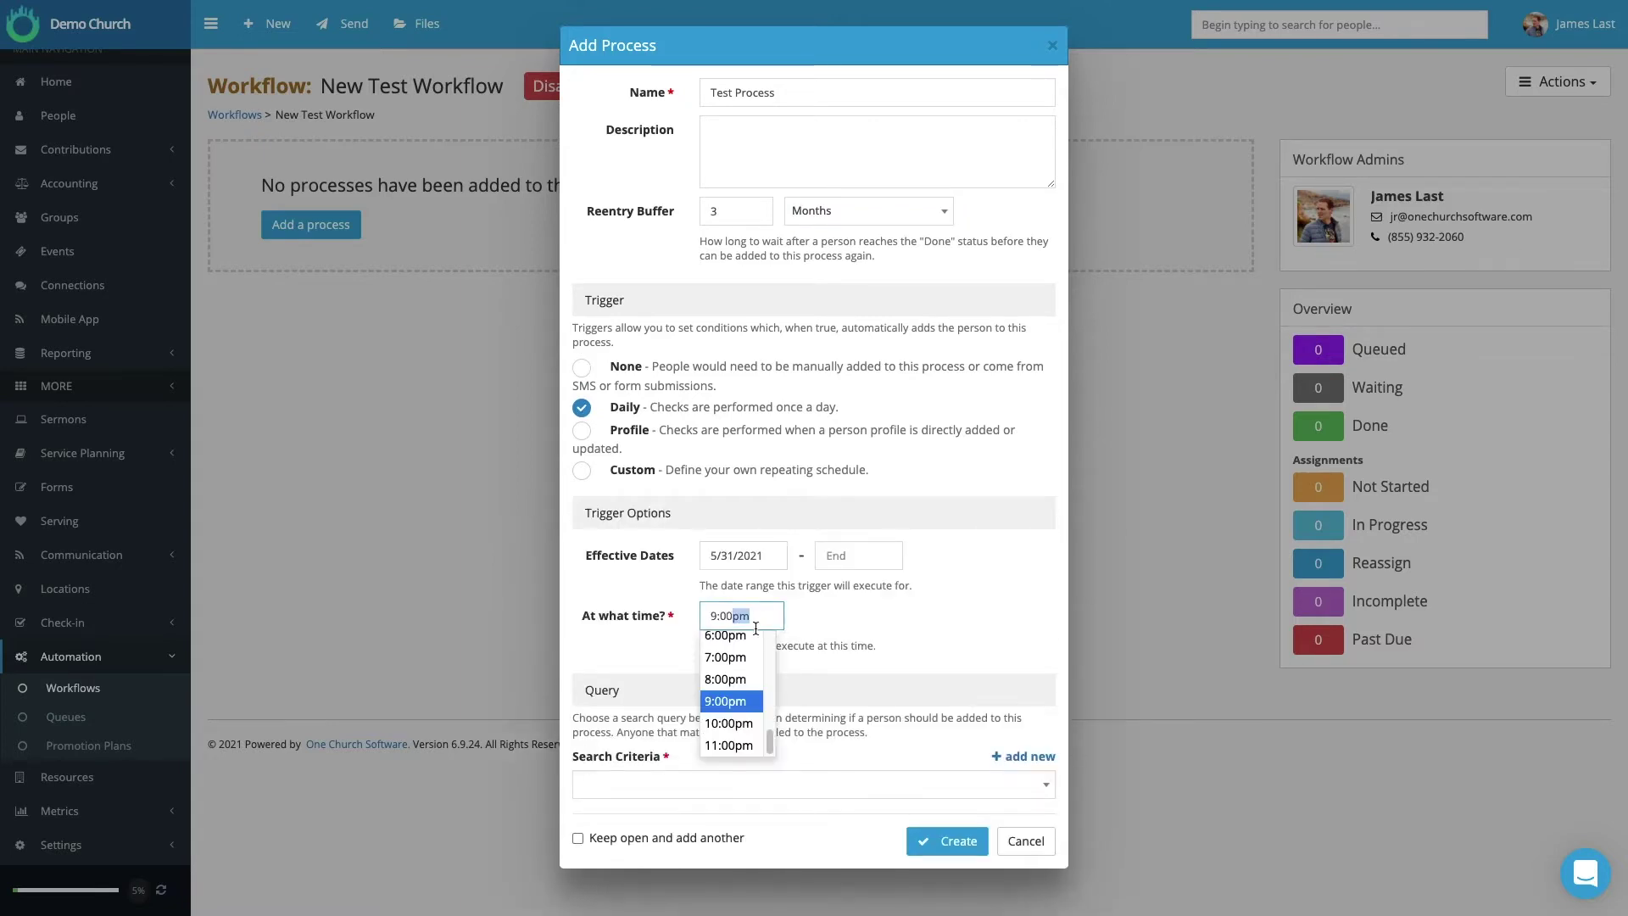
type("am")
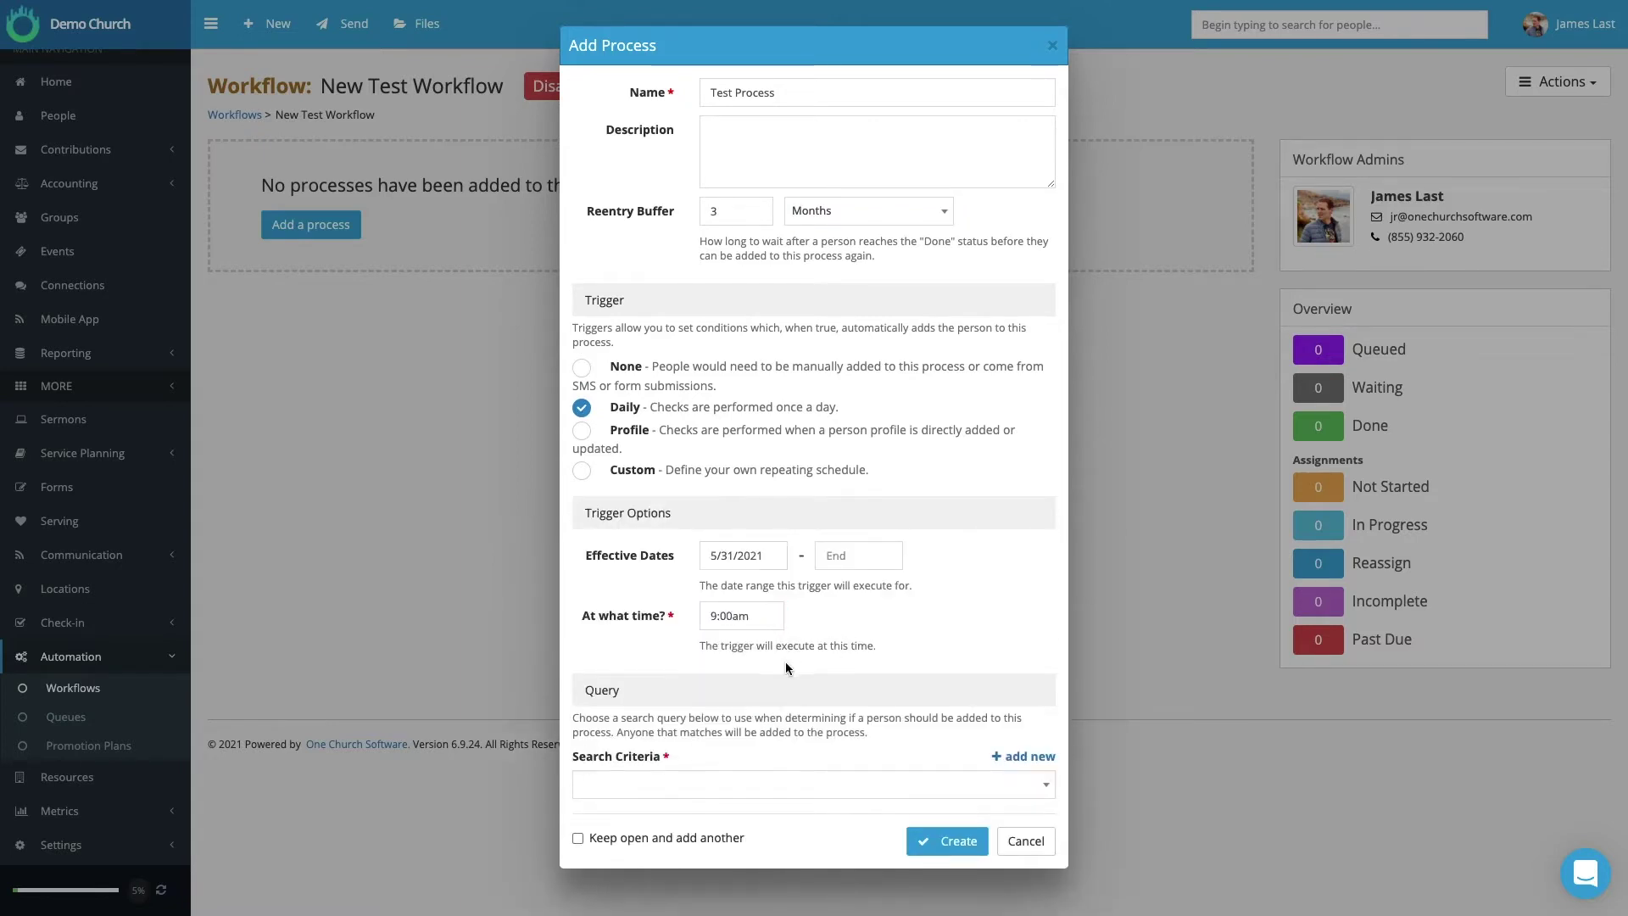
- Choose the 'No attendance last week' saved query as the search criteria
left_click(640, 792)
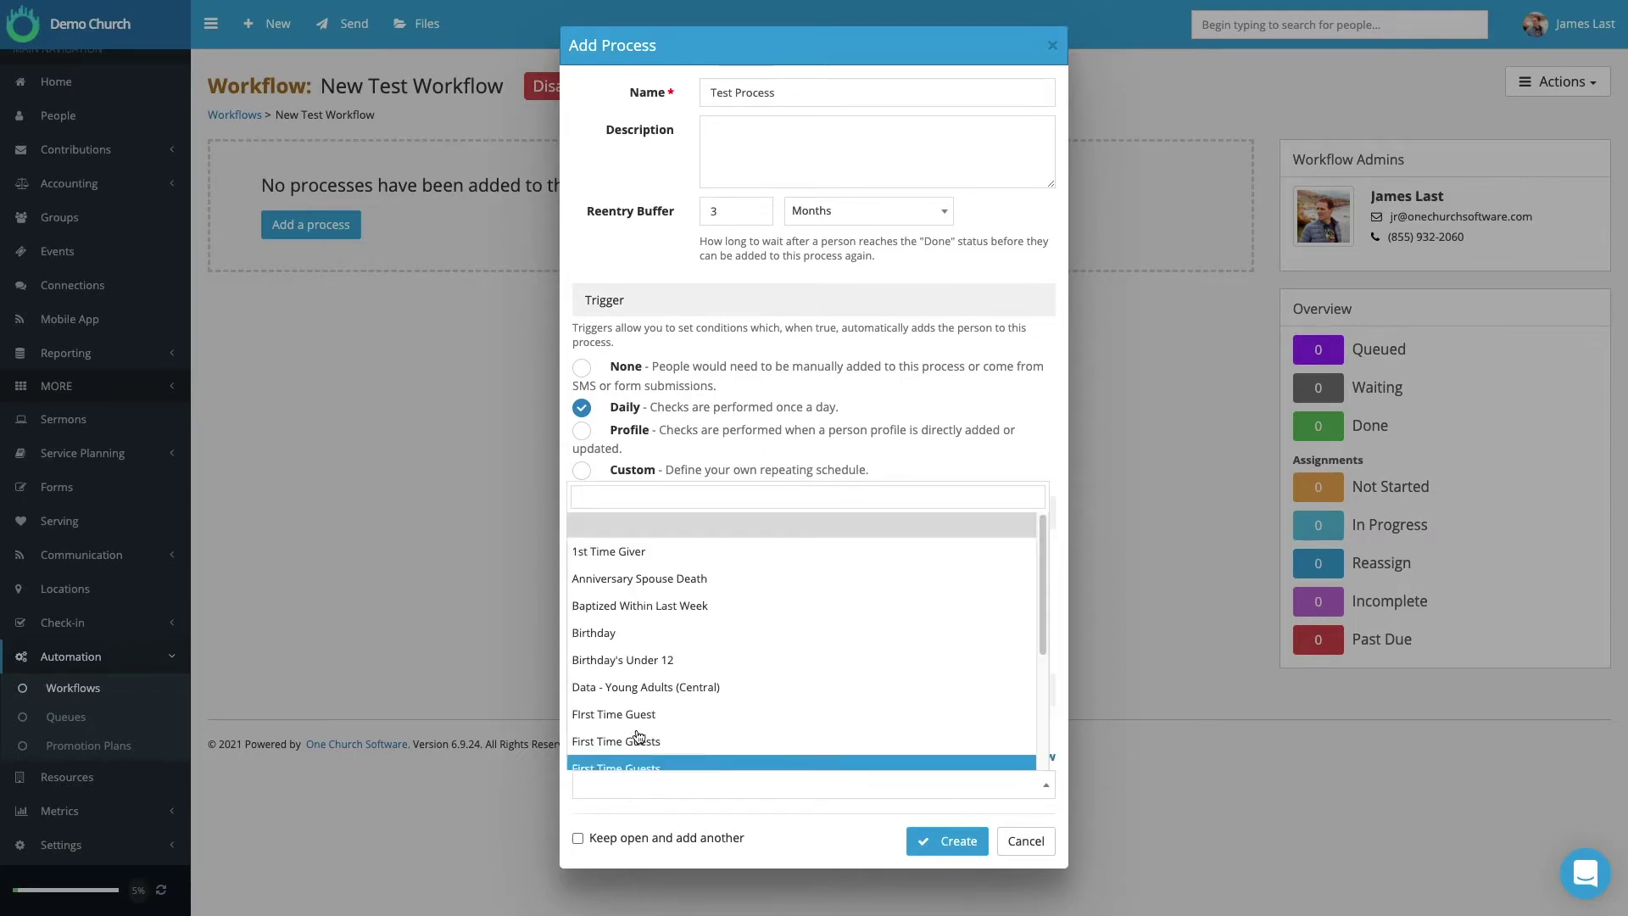
scroll(653, 678, "down", 2)
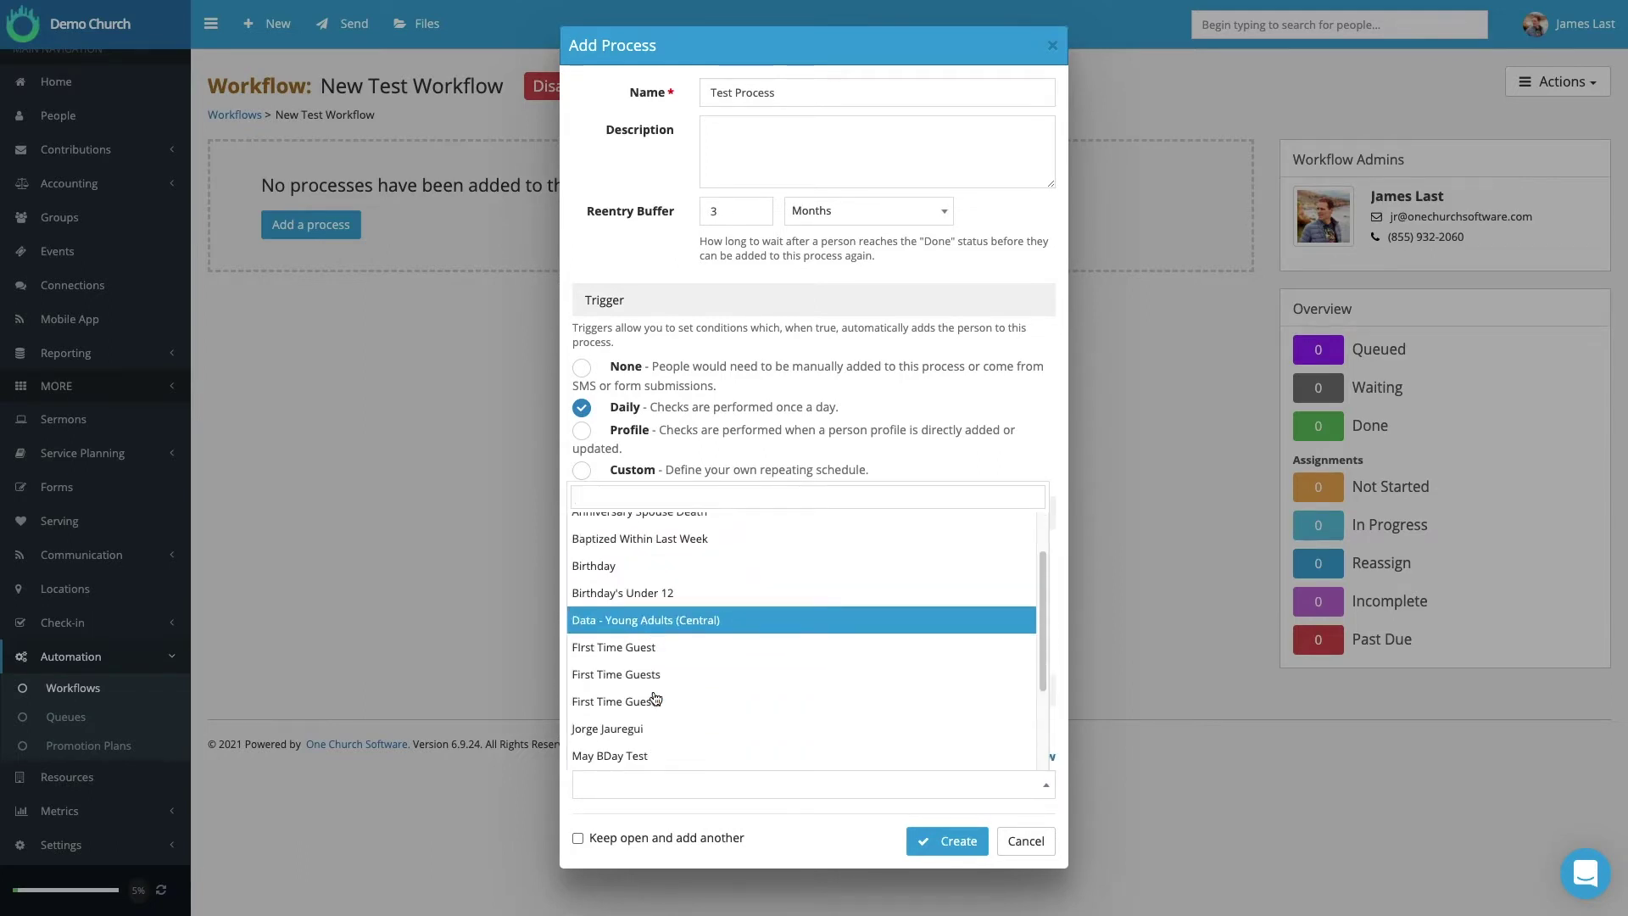
scroll(656, 700, "down", 1)
scroll(660, 687, "down", 2)
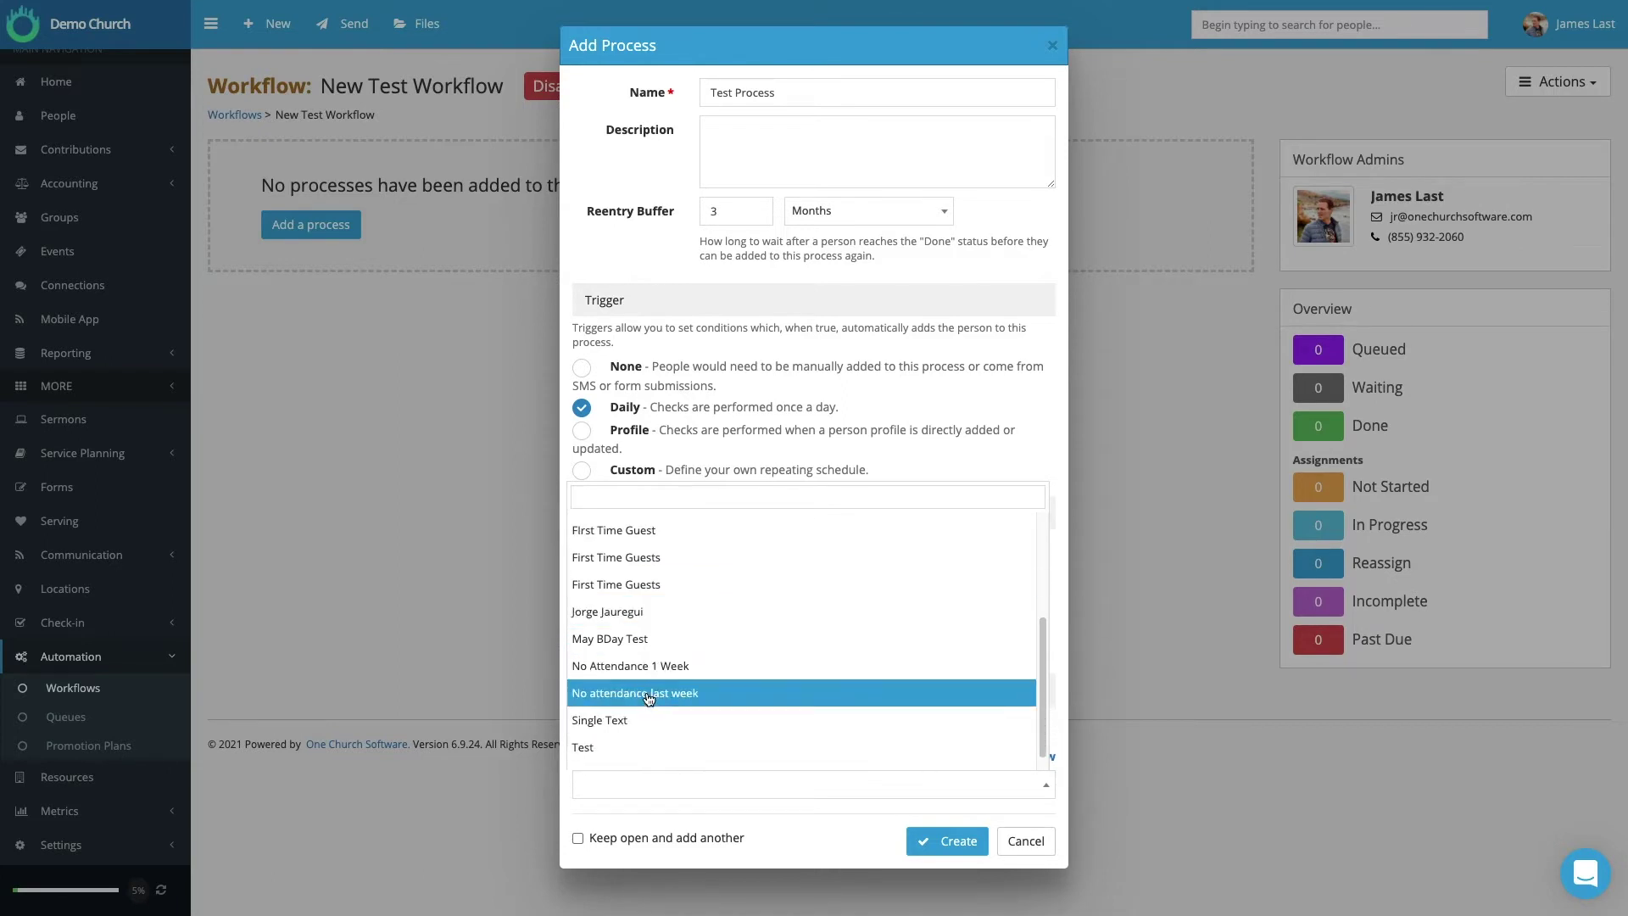
left_click(648, 694)
scroll(722, 682, "down", 2)
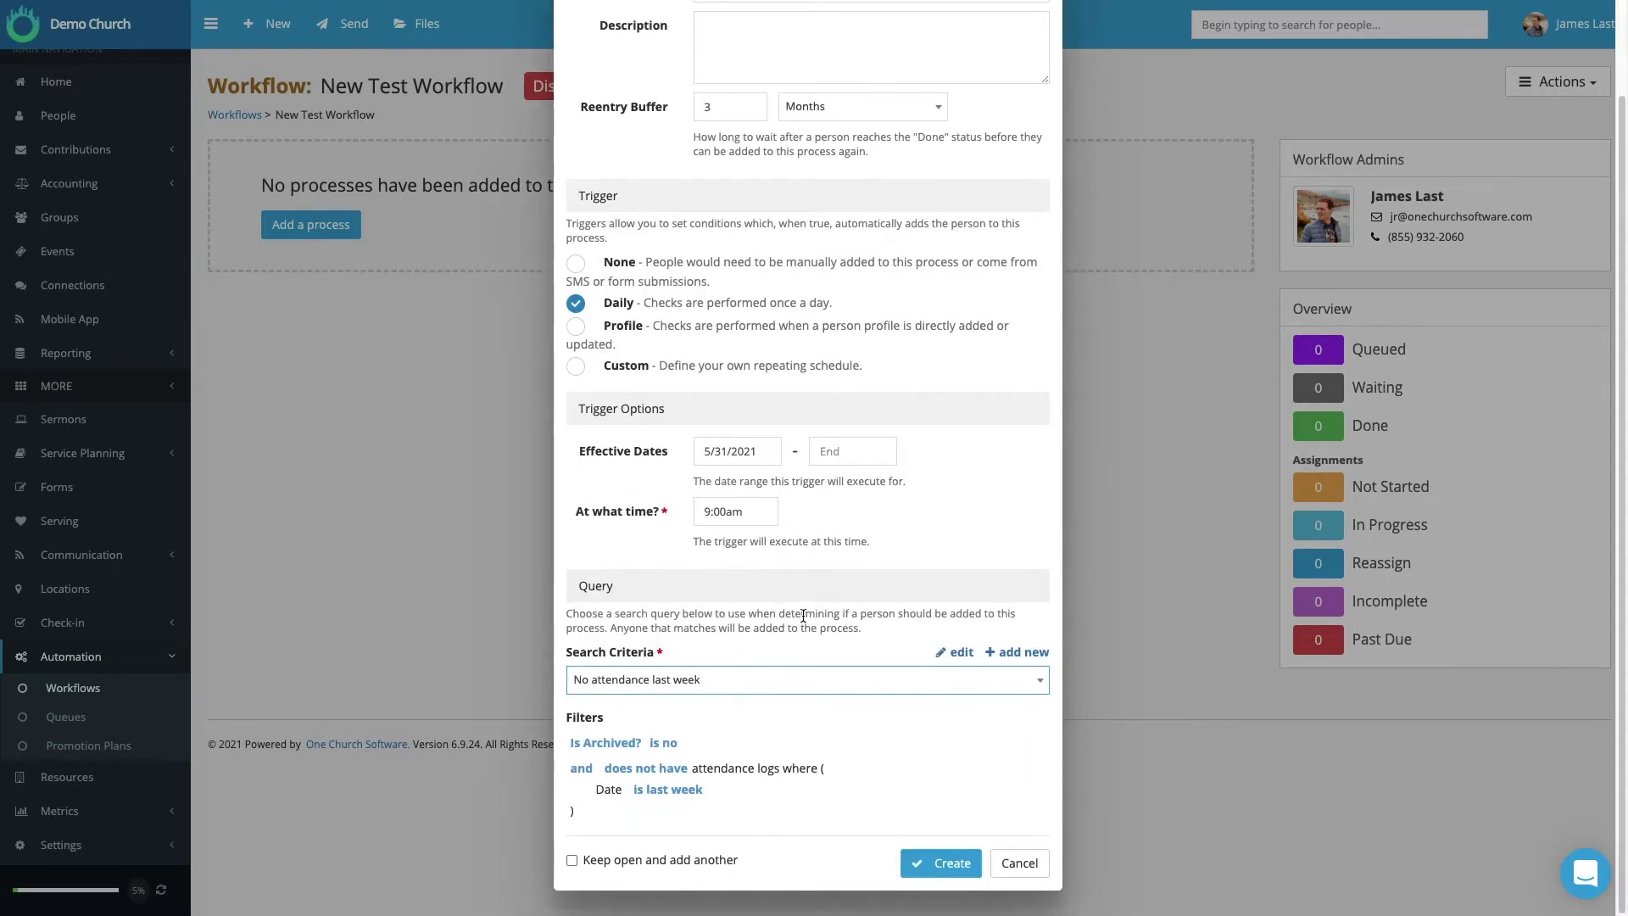